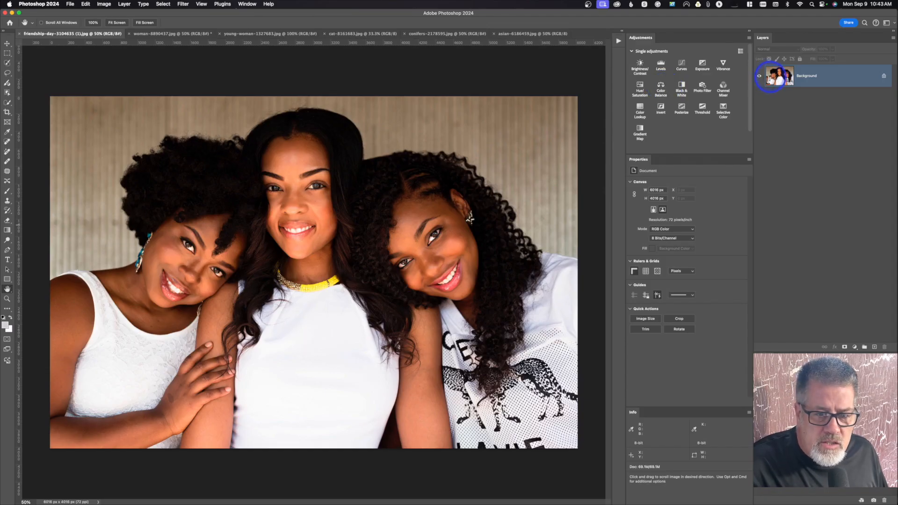
Add a Color Balance adjustment layer and set its midtones to -14 on Cyan/Red and +17 on Yellow/Blue
left_click(660, 87)
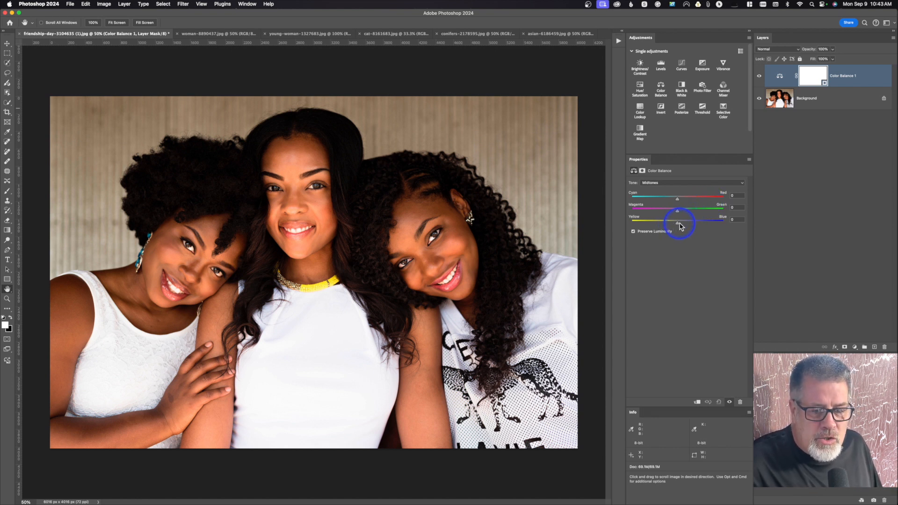
left_click_drag(679, 225, 682, 226)
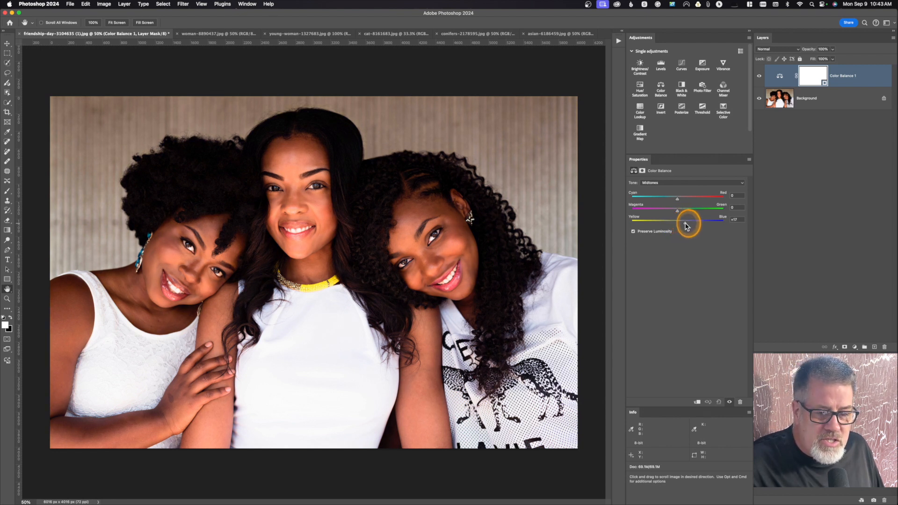
left_click_drag(677, 199, 672, 202)
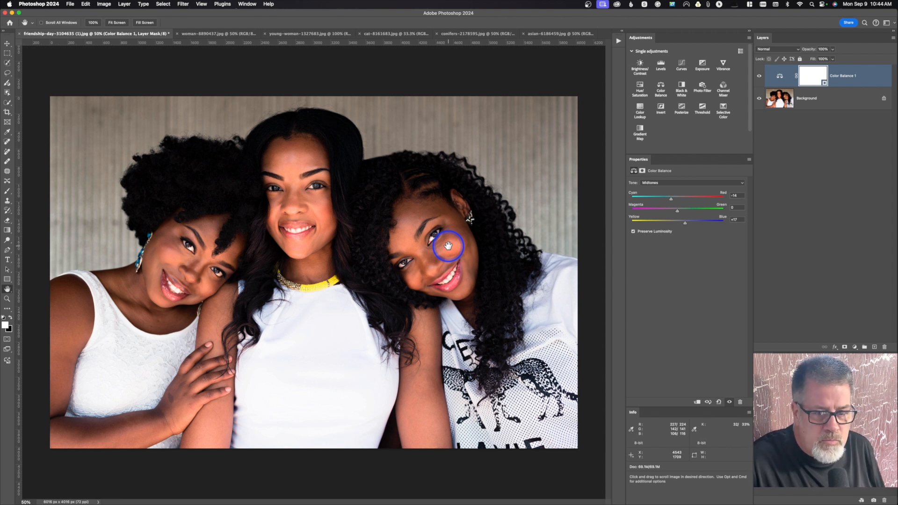
Shift the Color Balance highlights slightly toward red and yellow, and delete the Color Balance adjustment layer
left_click(668, 182)
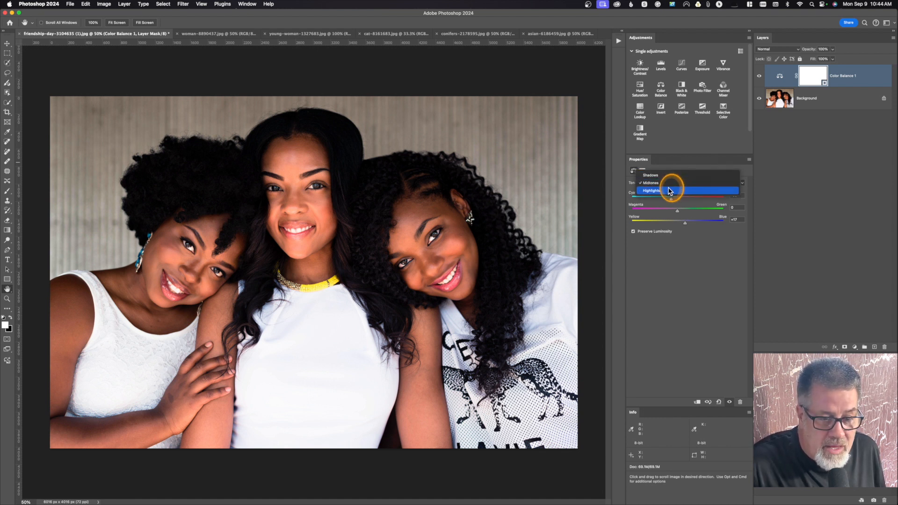
left_click(669, 190)
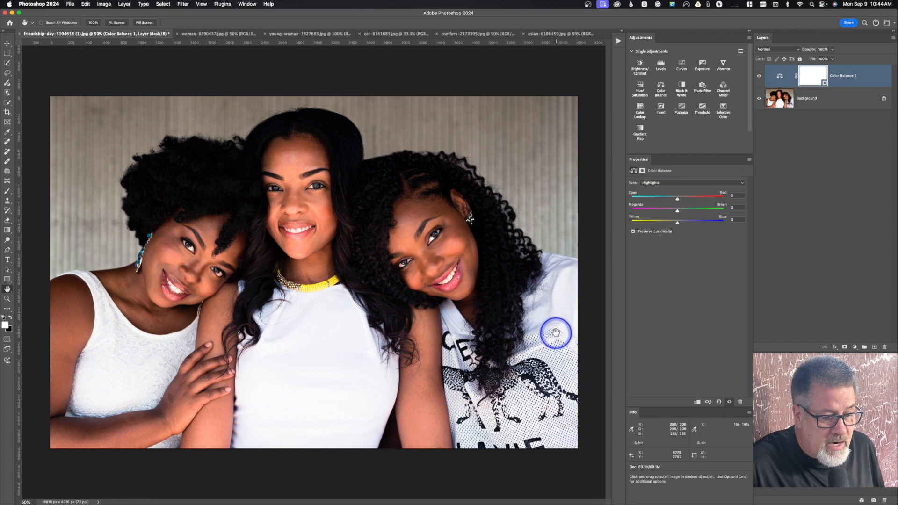
left_click_drag(678, 223, 680, 202)
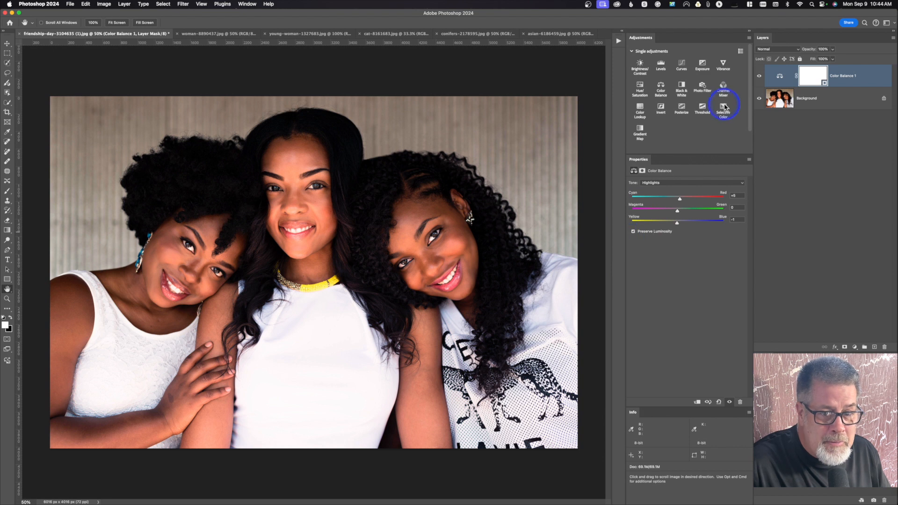
left_click_drag(774, 75, 884, 349)
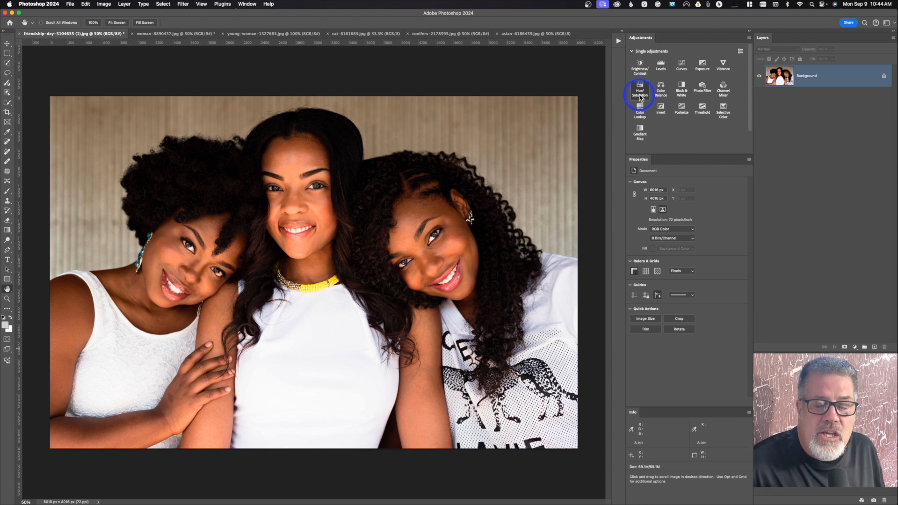
Add a Hue/Saturation adjustment layer above the Background and remove the duplicate Hue/Saturation layer
left_click(640, 96)
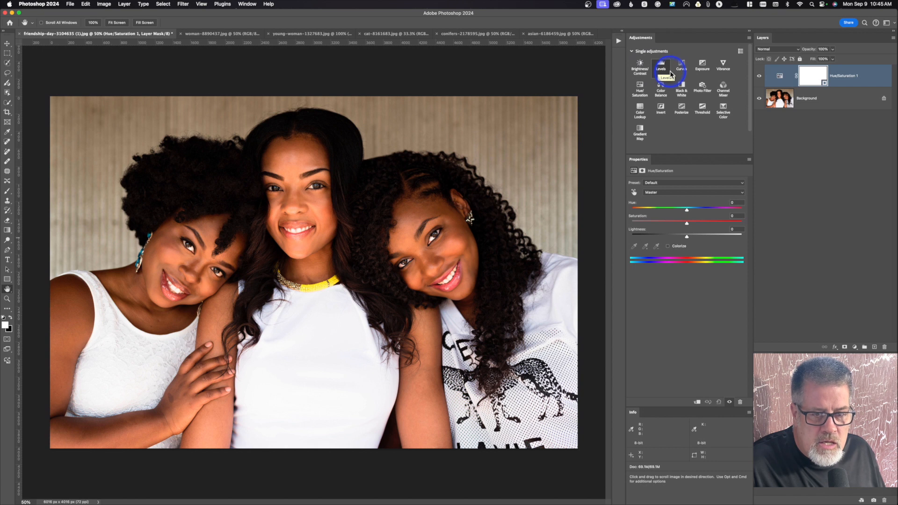
left_click(639, 90)
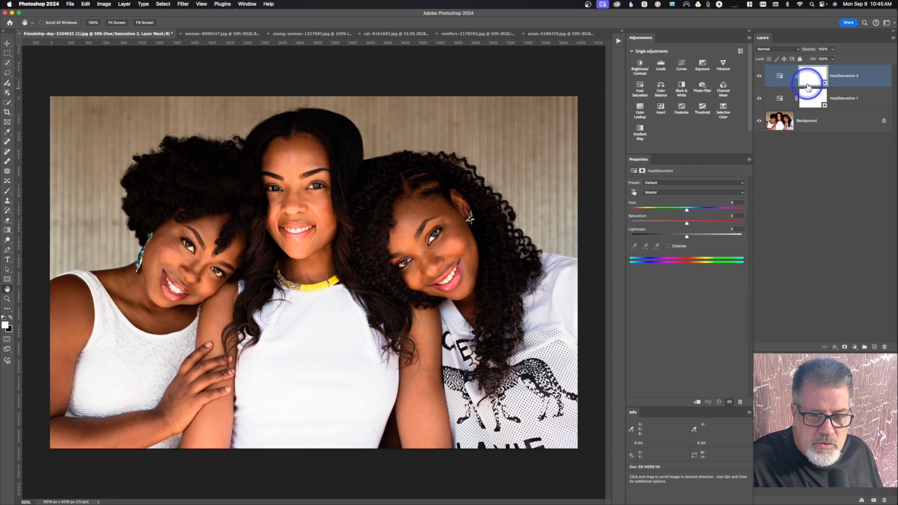
left_click_drag(790, 97, 885, 346)
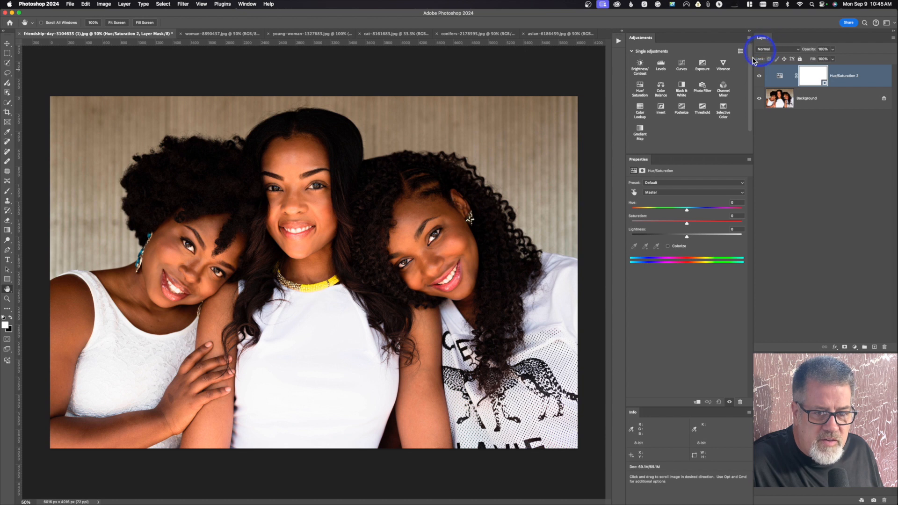
Try to desaturate the blues by sampling the middle woman's white top with the on-image adjustment tool, and undo the change
left_click(688, 192)
left_click(688, 191)
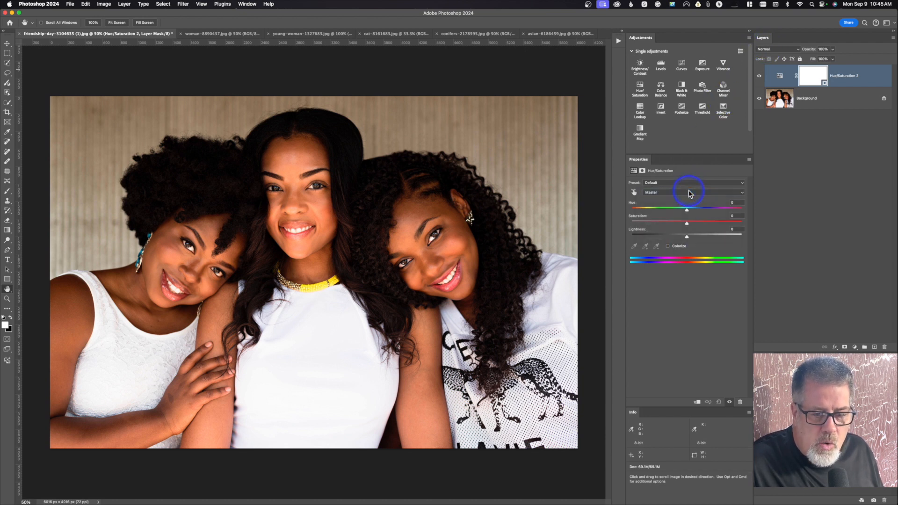
left_click(634, 194)
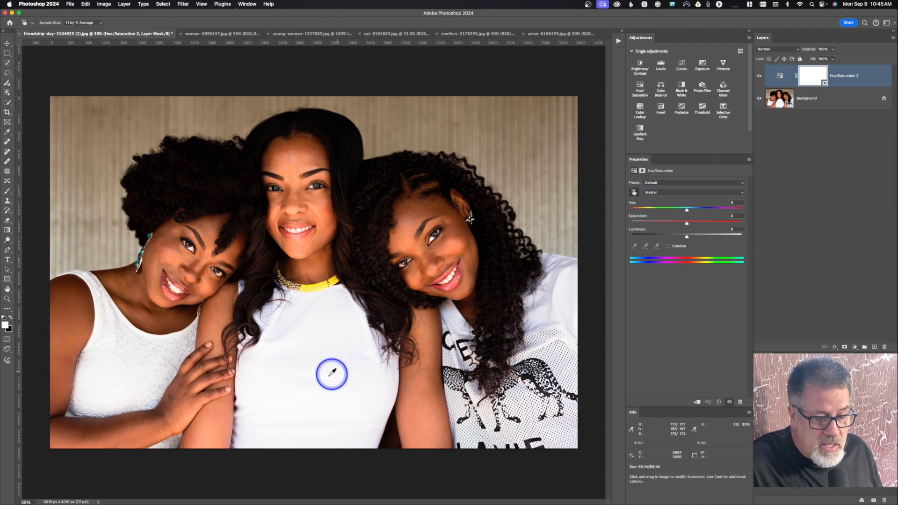
left_click_drag(319, 382, 325, 363)
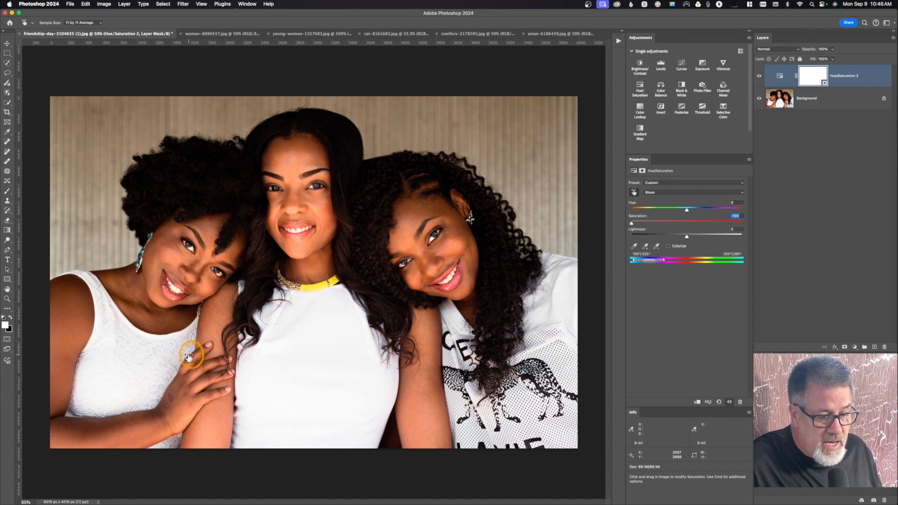
left_click_drag(264, 367, 232, 373)
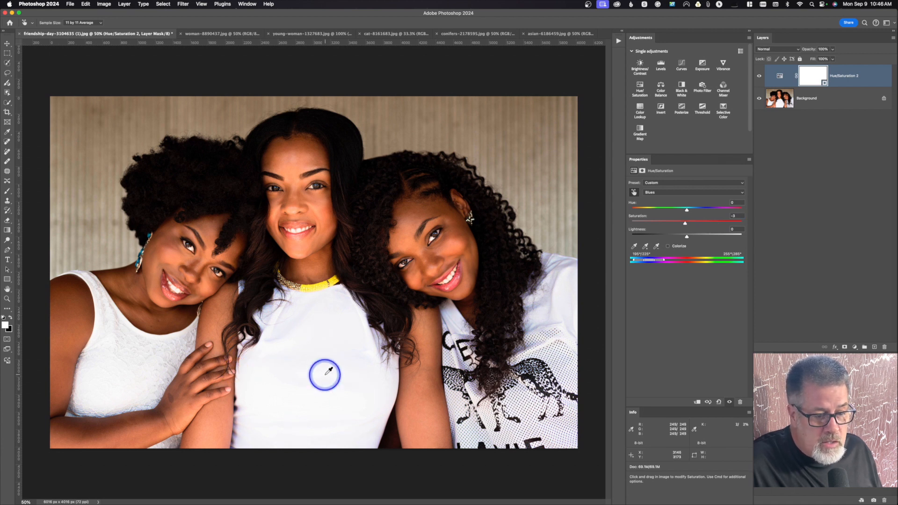
key("super+z")
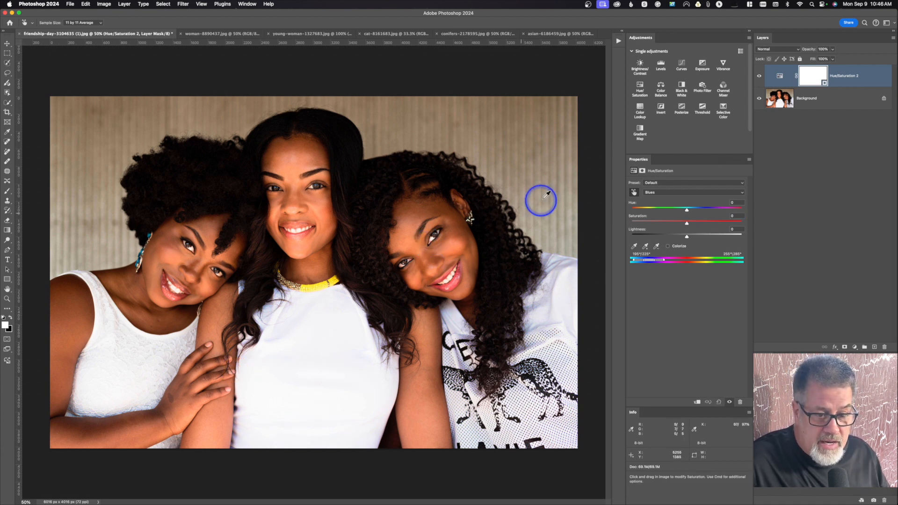
Exaggerate the color cast in the white clothing by setting the Blues and Cyans saturation to +100
left_click(654, 193)
left_click(653, 193)
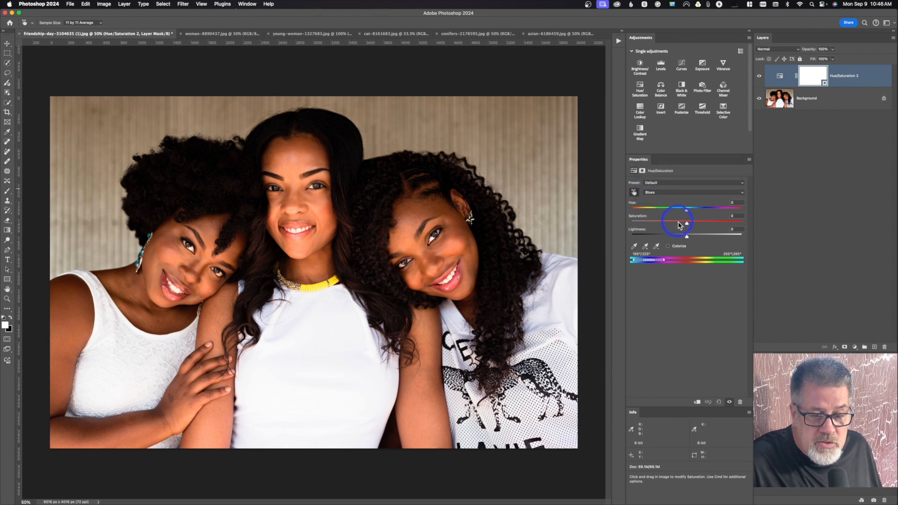
left_click_drag(687, 223, 765, 223)
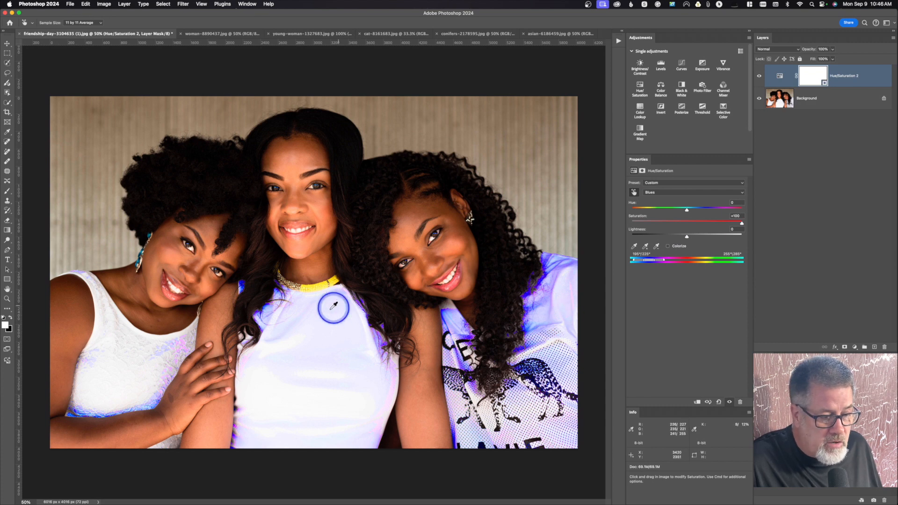
left_click(701, 192)
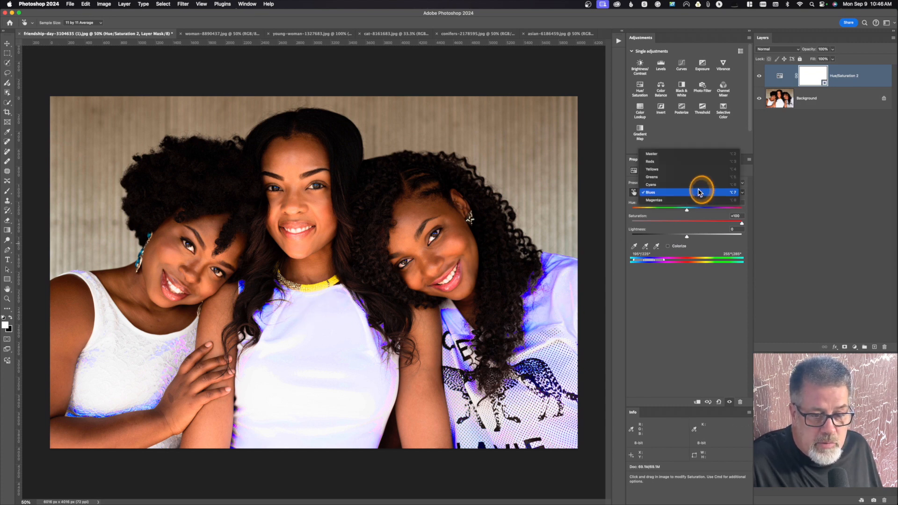
left_click(702, 184)
left_click_drag(686, 223, 750, 220)
Return the Blues saturation to 0 and reset the Cyans so the Hue/Saturation layer is back at its defaults
left_click(657, 192)
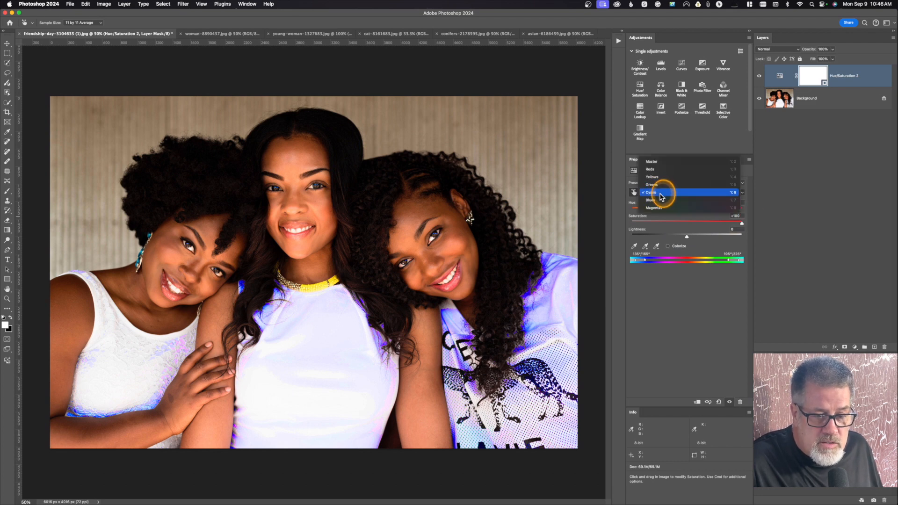
left_click(660, 200)
left_click(687, 221)
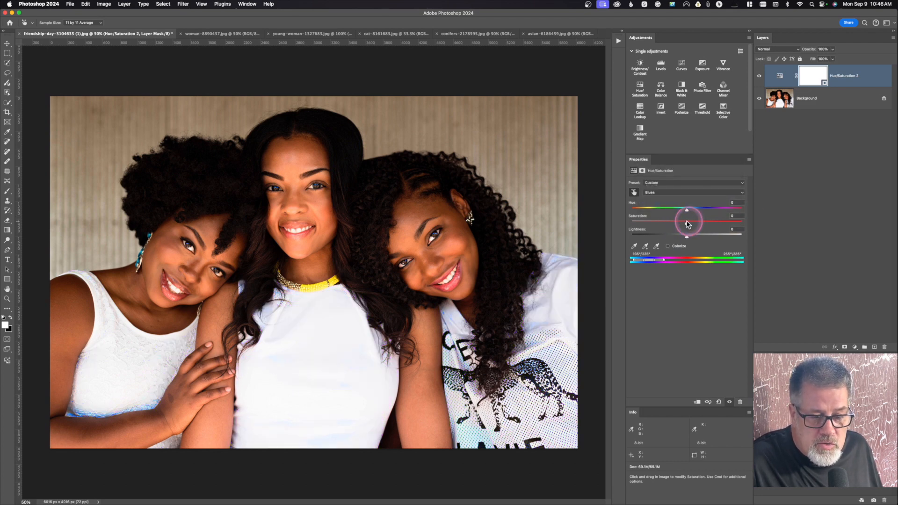
left_click(683, 192)
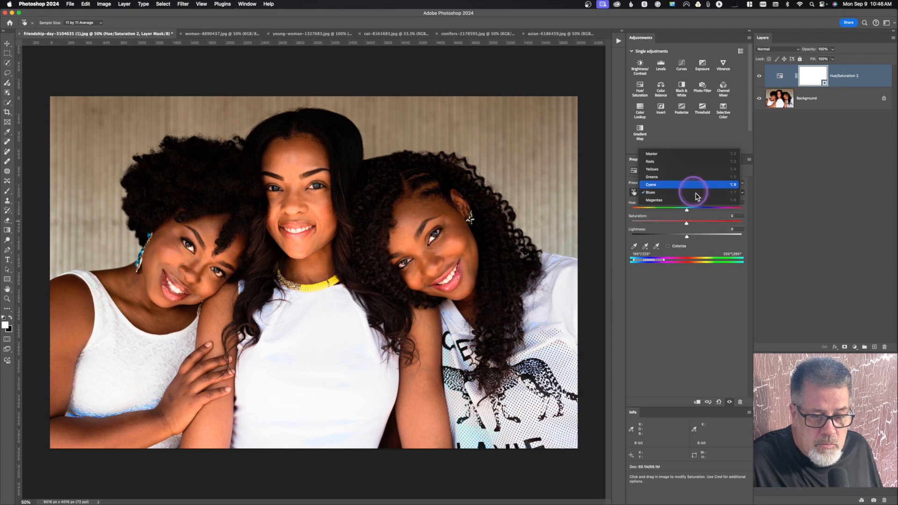
left_click(664, 185)
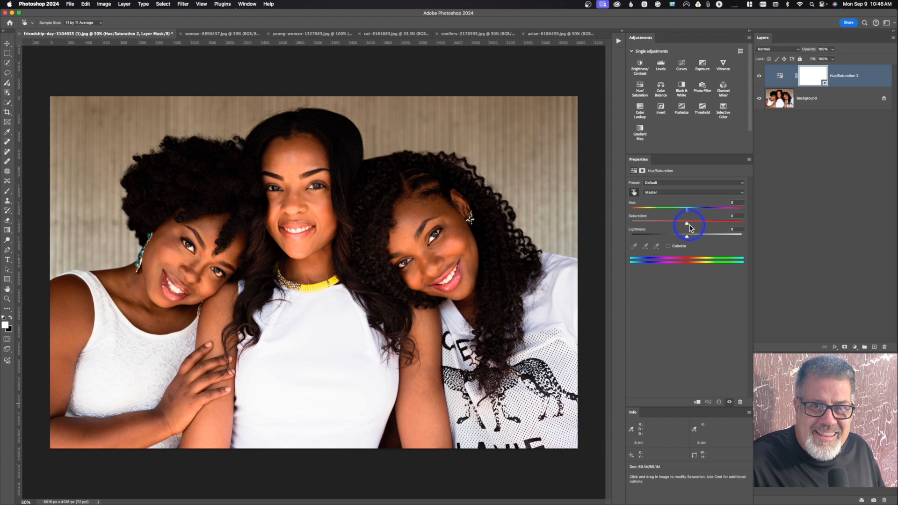
Lower the Cyans saturation strongly and set the Blues saturation to about -86 in the Hue/Saturation layer
left_click(694, 193)
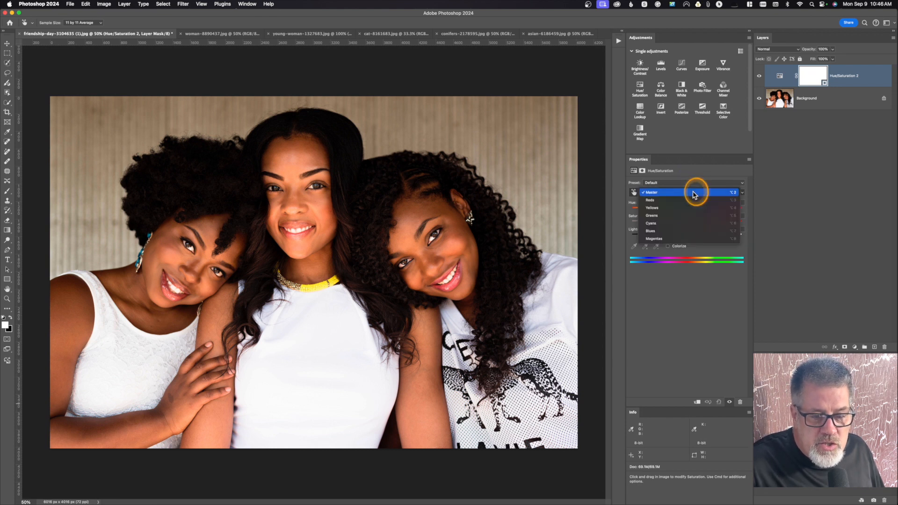
left_click(691, 222)
left_click_drag(686, 222, 657, 225)
left_click(682, 193)
left_click(682, 200)
left_click_drag(657, 223, 641, 223)
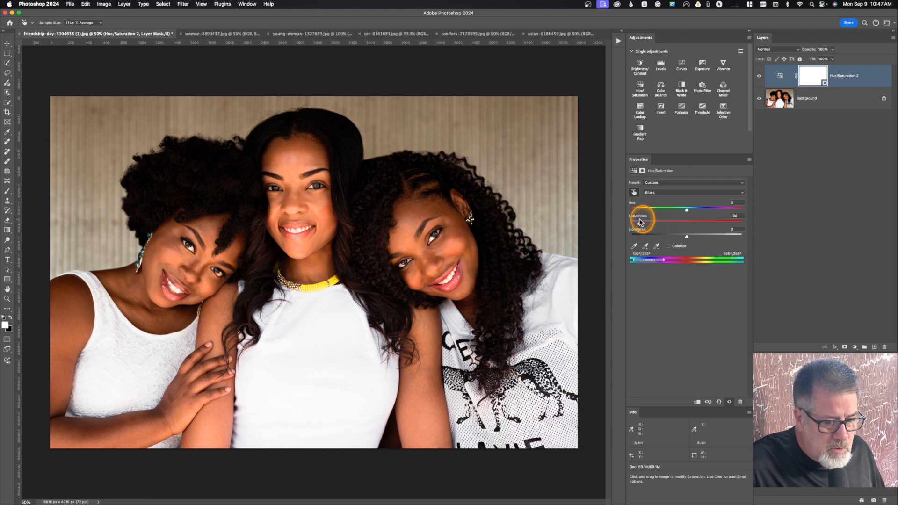
Set the Cyans saturation to -71 with slightly lower lightness, and compare the photo with the adjustment layer hidden and shown
left_click(660, 193)
left_click(660, 184)
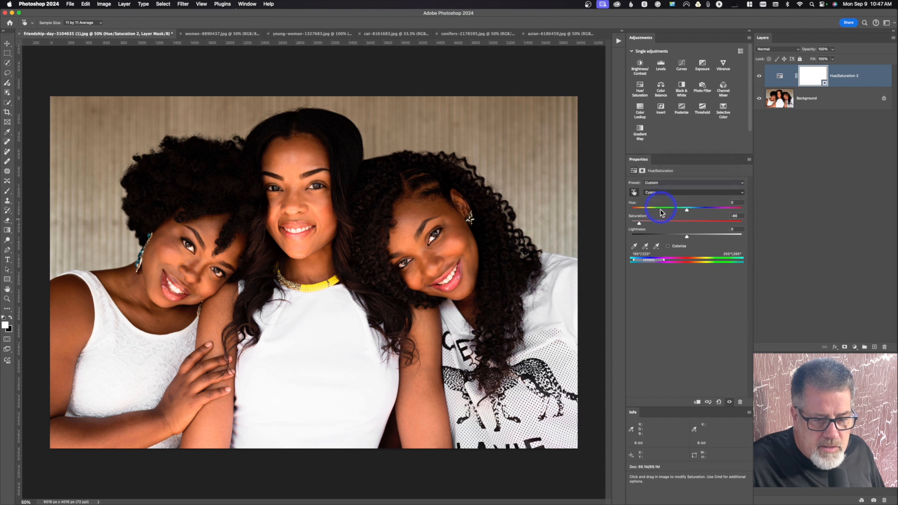
left_click_drag(646, 223, 648, 223)
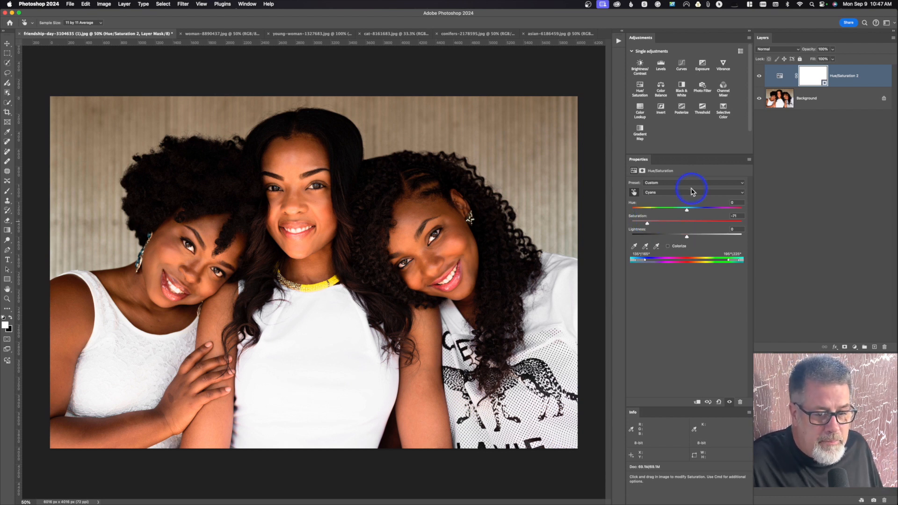
left_click_drag(687, 236, 682, 236)
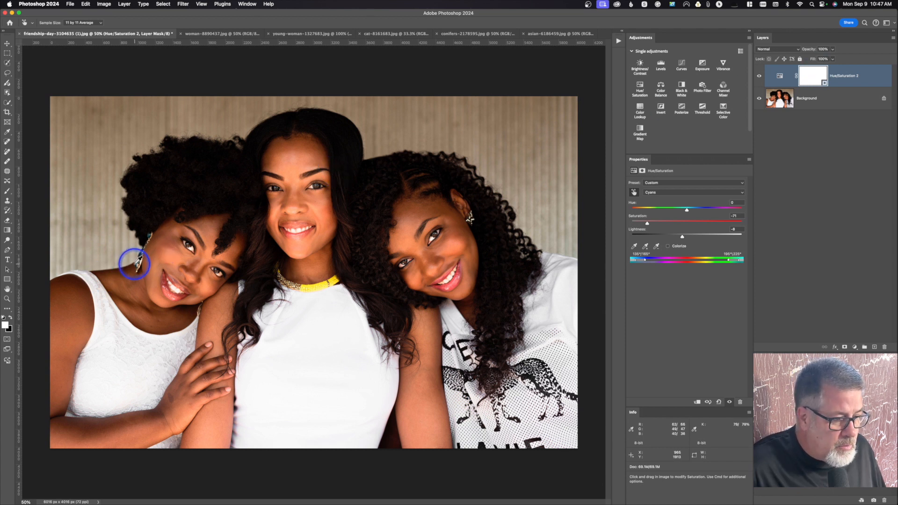
left_click(759, 76)
left_click(759, 76)
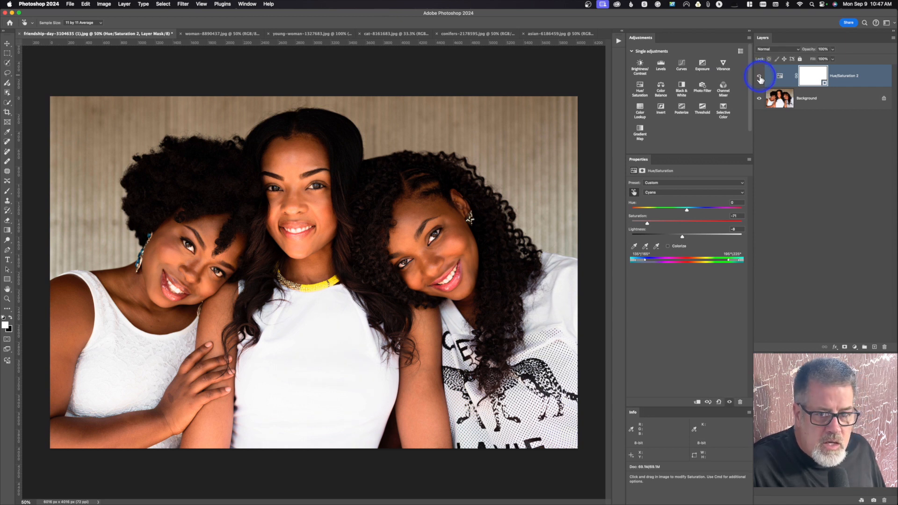
Paint with a low-opacity black brush on the Hue/Saturation mask around the left woman's earring
left_click(10, 318)
left_click(7, 191)
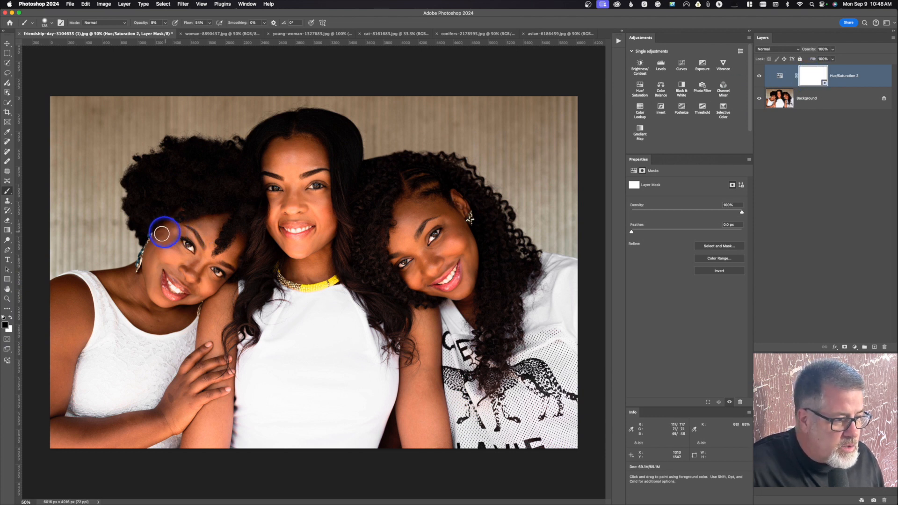
mouse_move(149, 235)
left_mouse_down()
mouse_move(139, 260)
mouse_move(147, 230)
mouse_move(180, 216)
left_mouse_up()
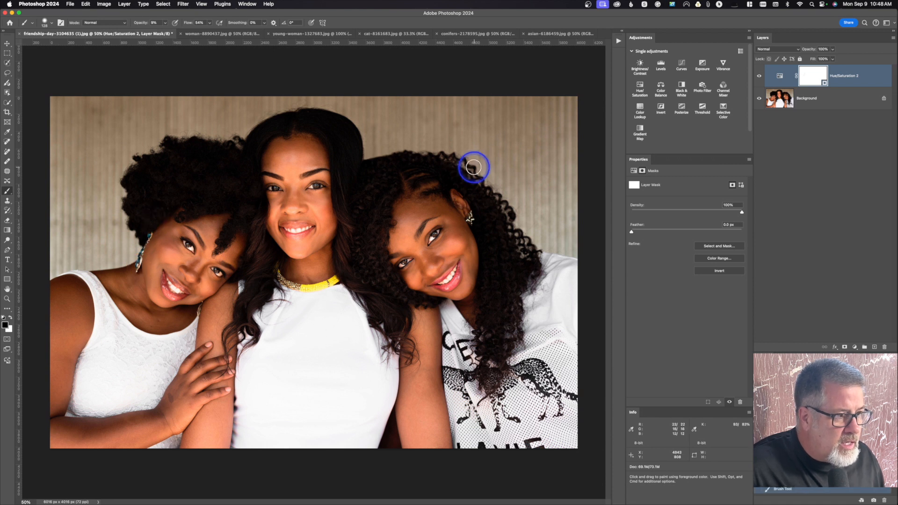
Repaint the left woman's earring in black on the mask with brush opacity and flow at 100%, and inspect the mask alone
left_click_drag(143, 24, 214, 24)
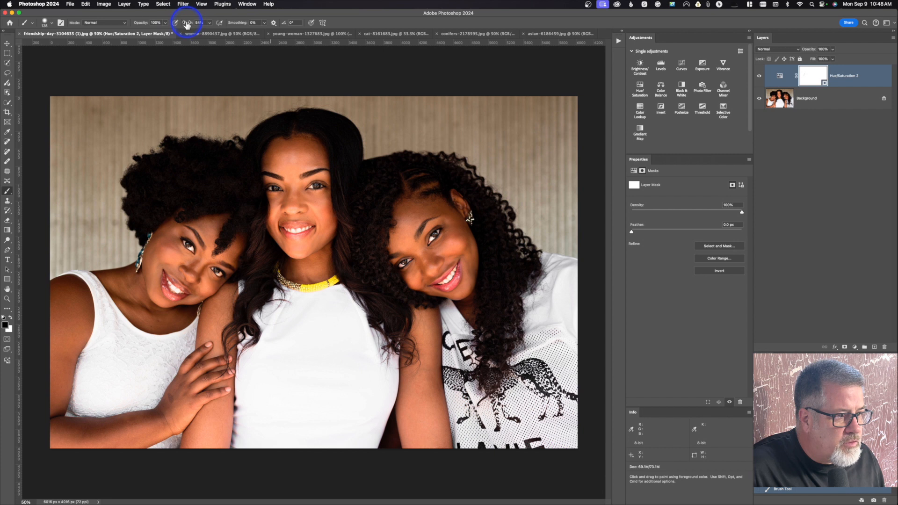
left_click_drag(186, 25, 284, 24)
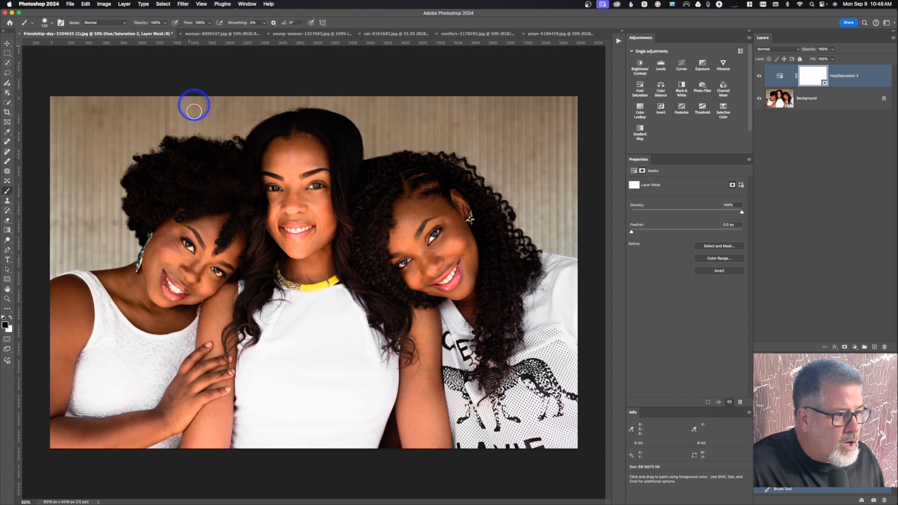
left_click_drag(149, 234, 140, 269)
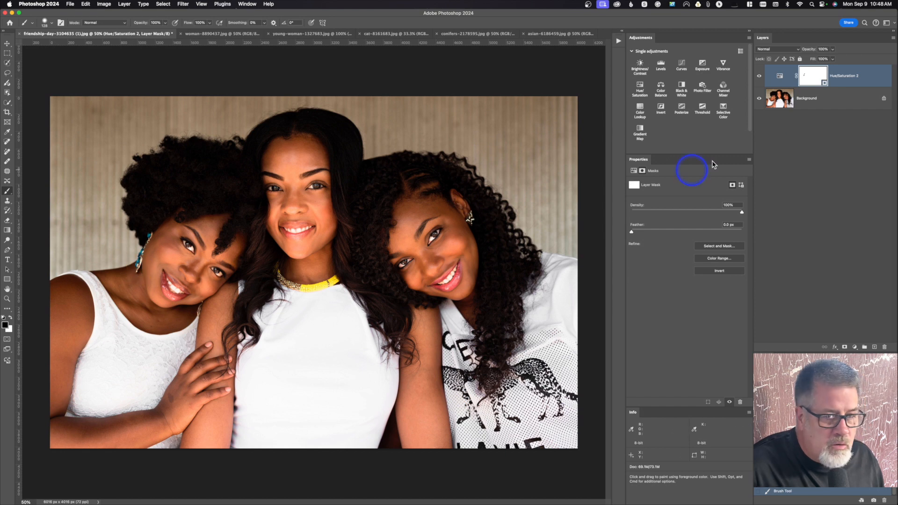
left_click(813, 75, "alt")
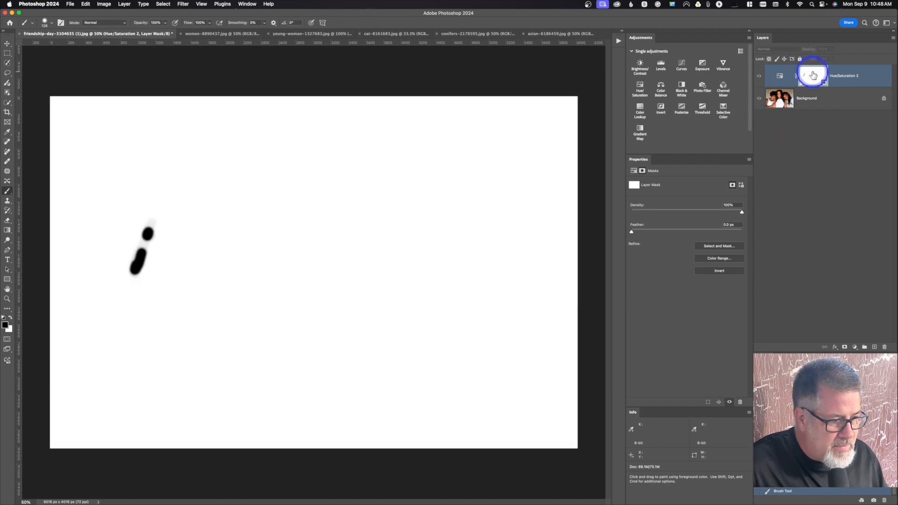
left_click(813, 74, "alt")
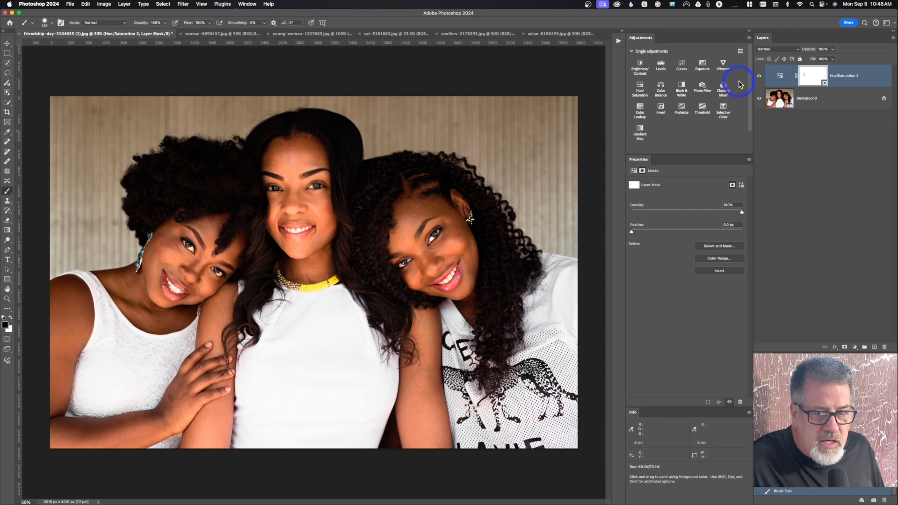
Add another Hue/Saturation adjustment layer above the existing one and set its Reds saturation to -25
left_click(759, 76)
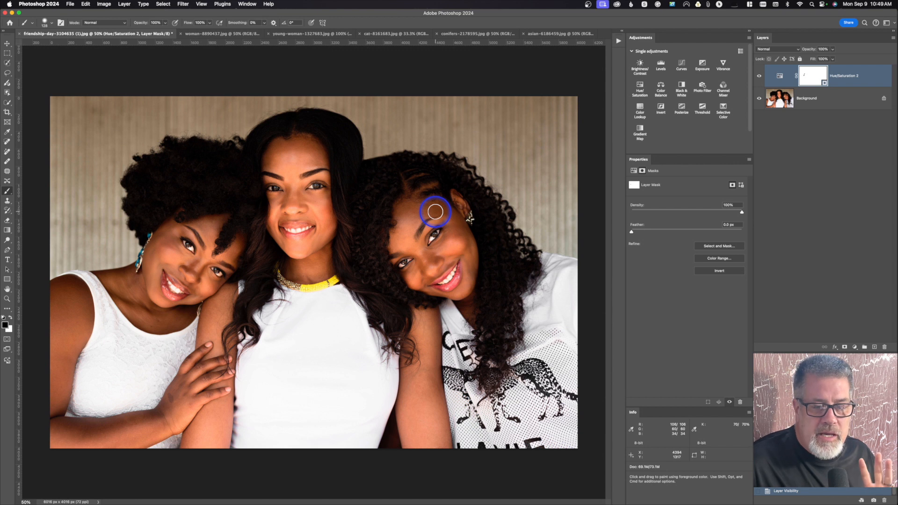
left_click(641, 94)
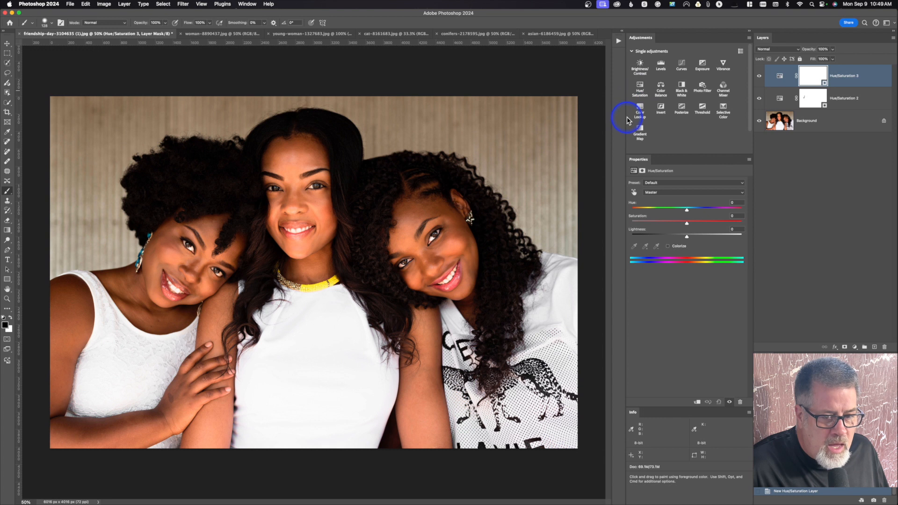
left_click(664, 195)
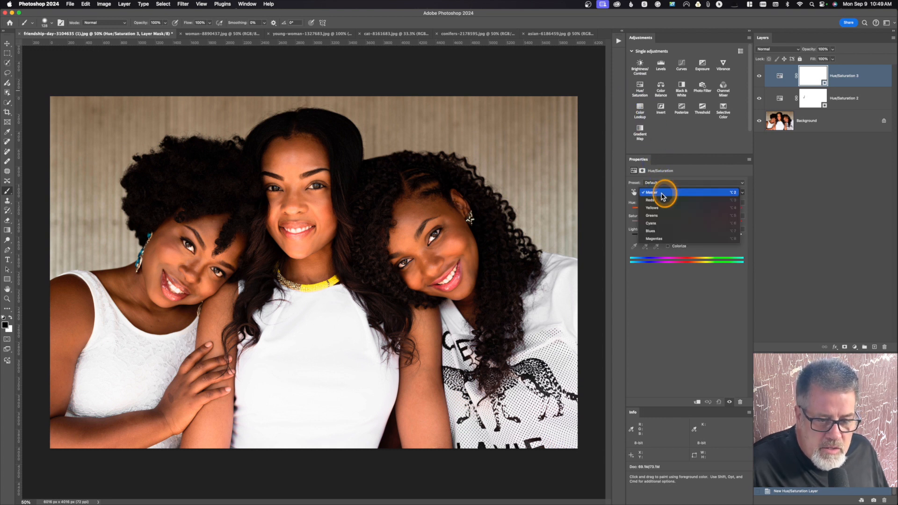
left_click(663, 195)
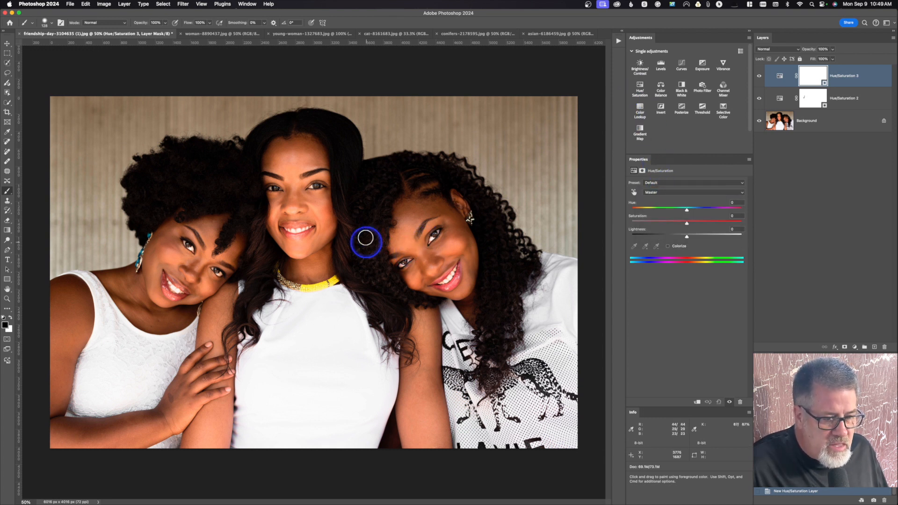
left_click(678, 195)
left_click(669, 200)
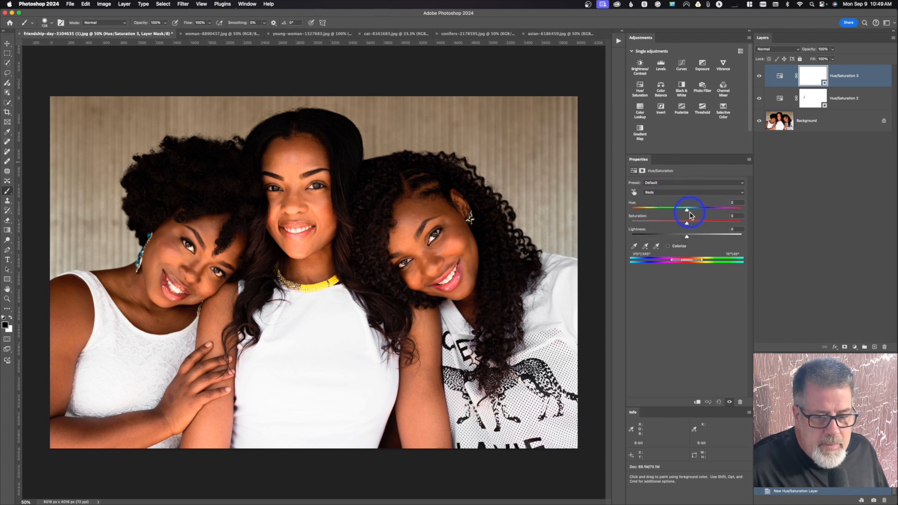
mouse_move(687, 213)
left_mouse_down()
mouse_move(724, 203)
mouse_move(674, 213)
mouse_move(687, 213)
left_mouse_up()
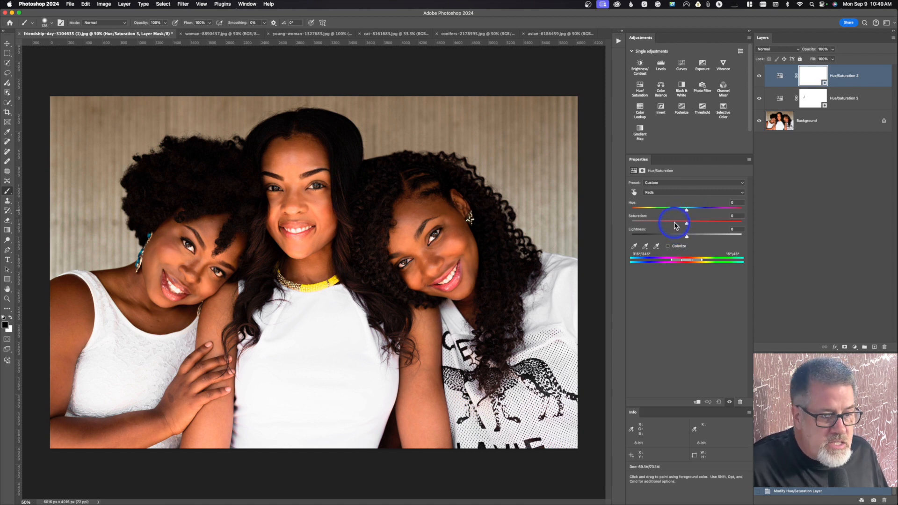
left_click(674, 222)
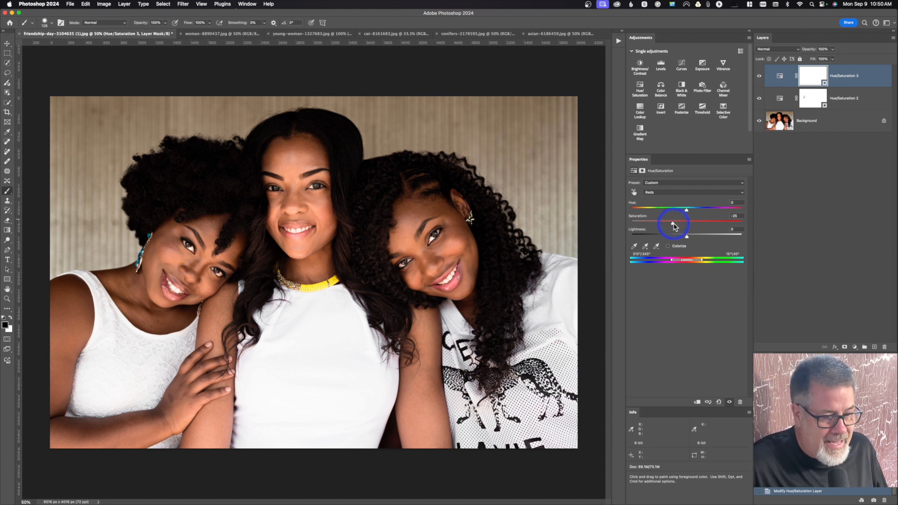
Shift the Reds hue in the new Hue/Saturation layer to about +3
left_click(666, 193)
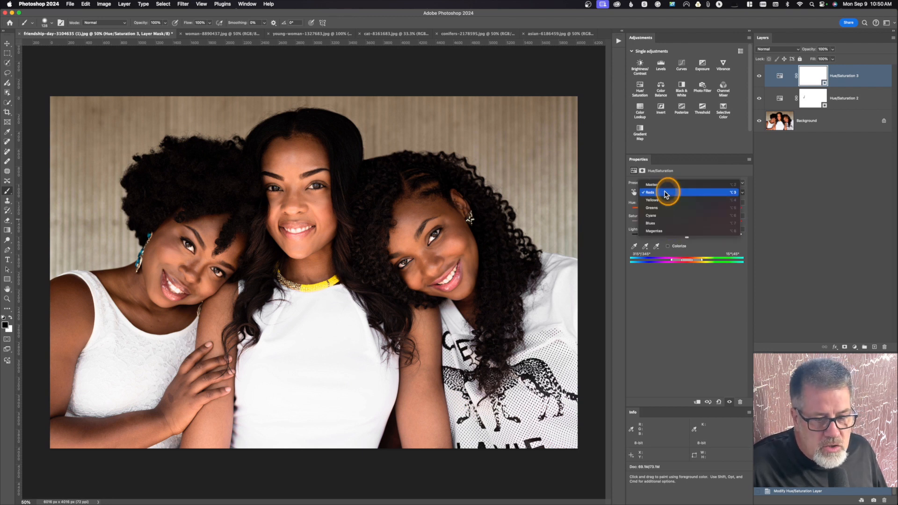
left_click(666, 193)
left_click_drag(687, 212, 688, 212)
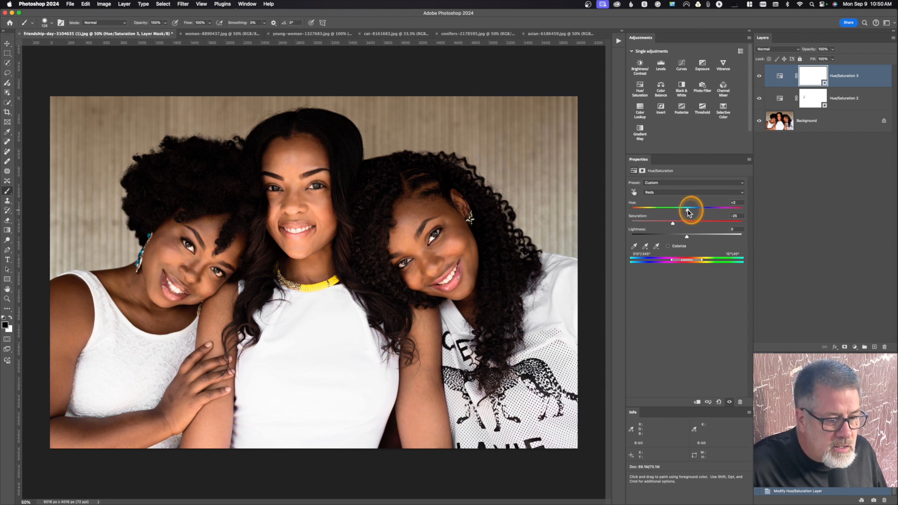
Set the Master saturation to -13 and the Master hue to +1 in the upper Hue/Saturation layer
left_click_drag(682, 193, 686, 184)
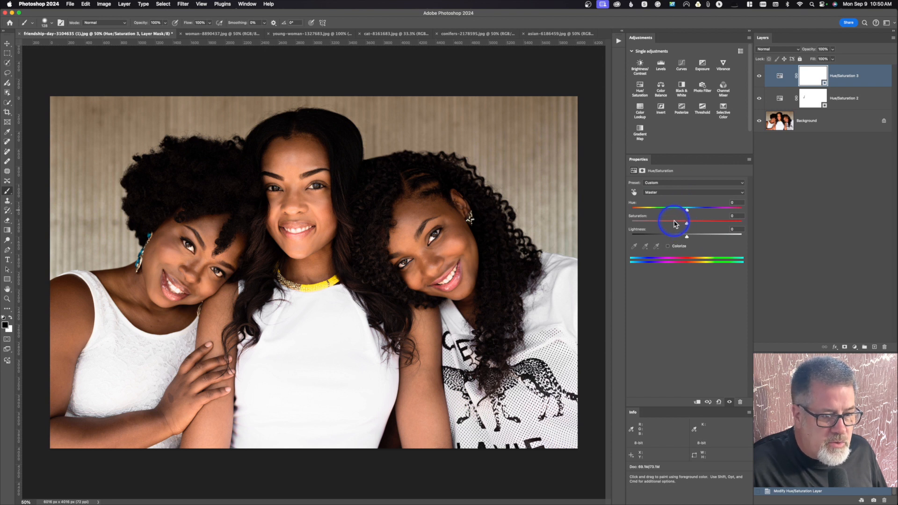
left_click_drag(676, 223, 678, 224)
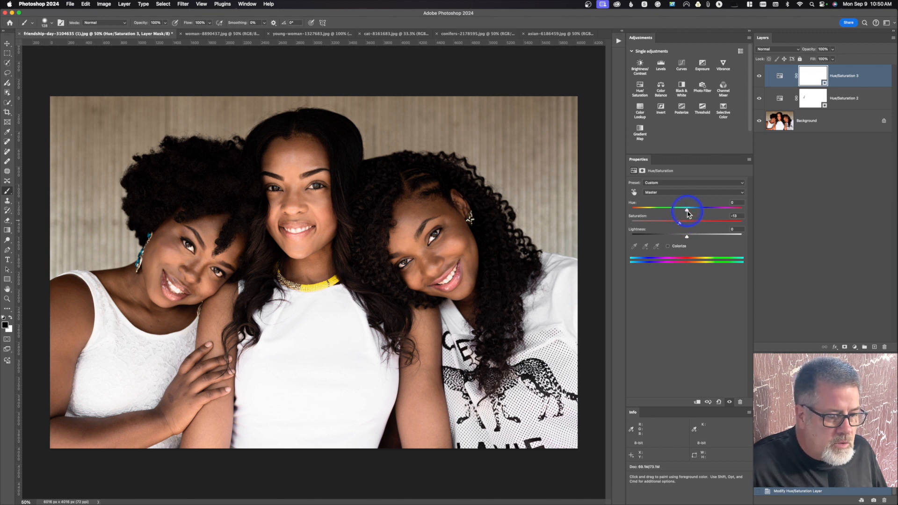
mouse_move(687, 211)
left_mouse_down()
mouse_move(679, 212)
mouse_move(696, 211)
mouse_move(688, 214)
left_mouse_up()
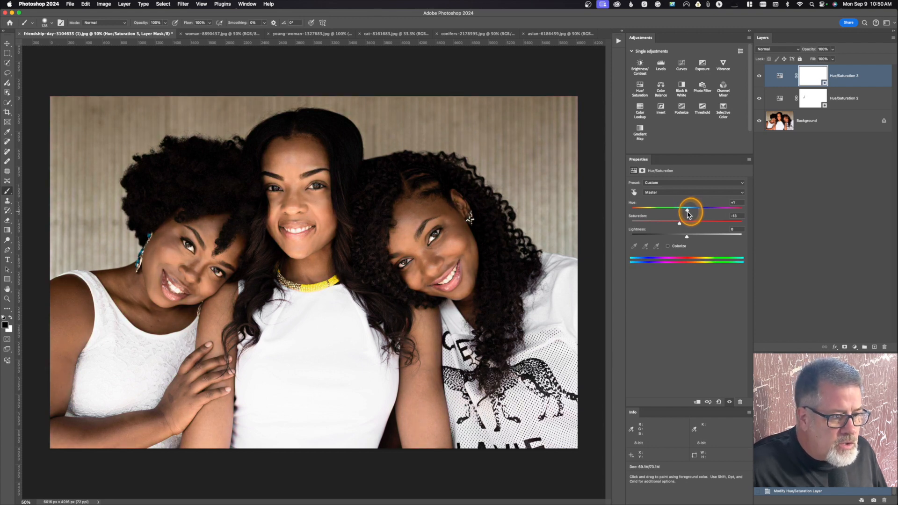
left_click_drag(688, 214, 688, 214)
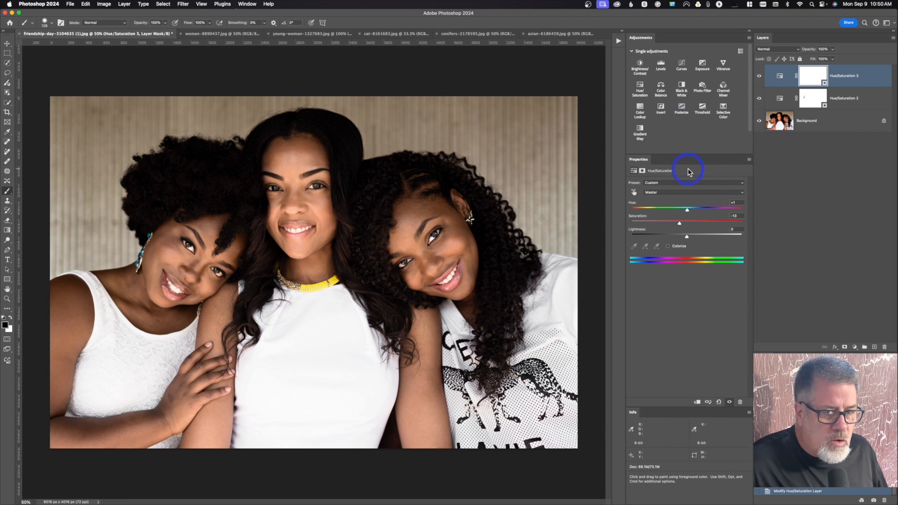
mouse_move(687, 236)
left_mouse_down()
mouse_move(721, 234)
mouse_move(662, 239)
mouse_move(687, 236)
left_mouse_up()
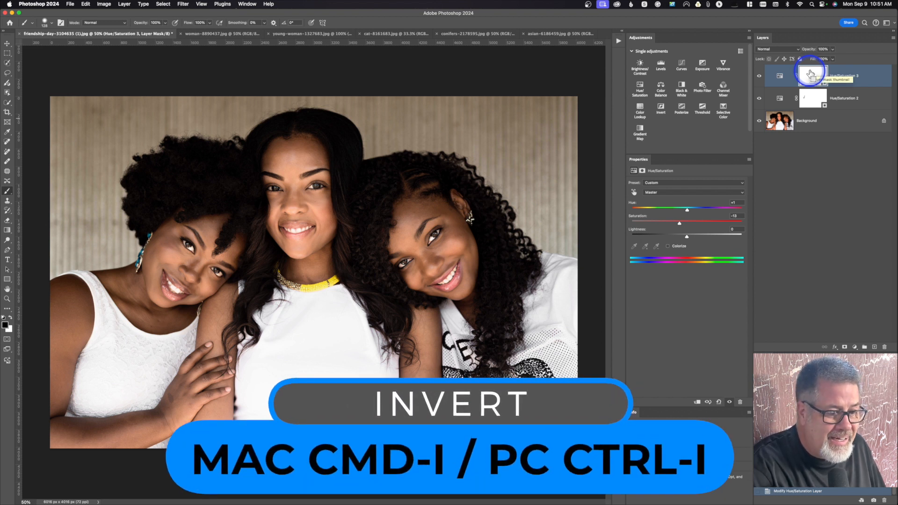
Invert the upper Hue/Saturation layer's mask to black and select the three women with Select Subject
key("super+i")
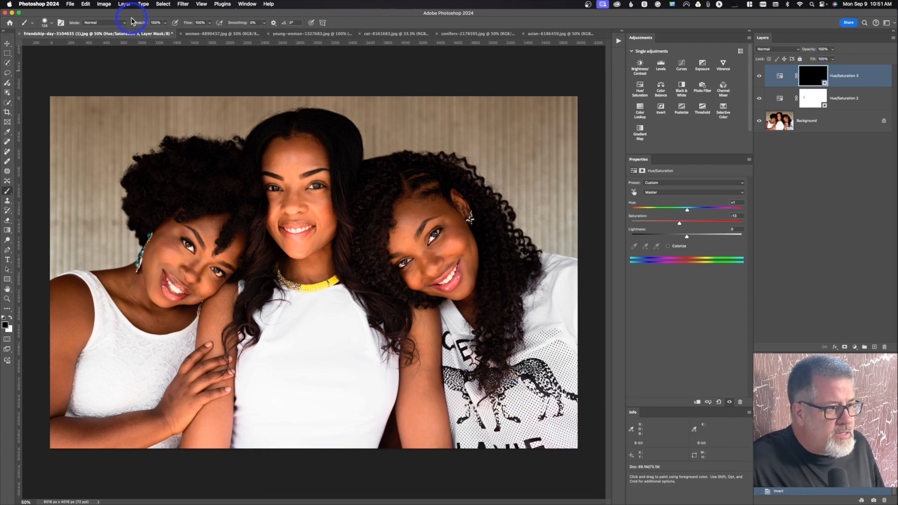
left_click(163, 5)
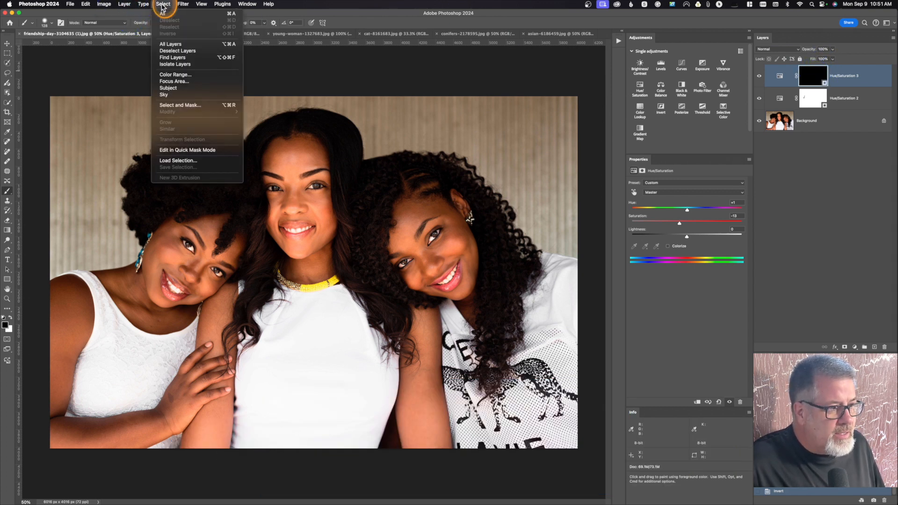
left_click(173, 88)
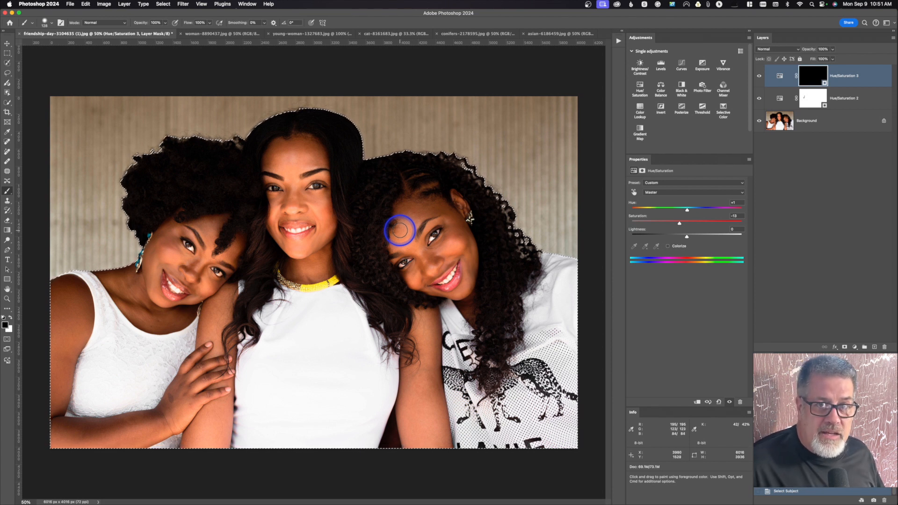
Fill the subject selection with white at 100% opacity on the layer mask, and deselect
left_click(86, 4)
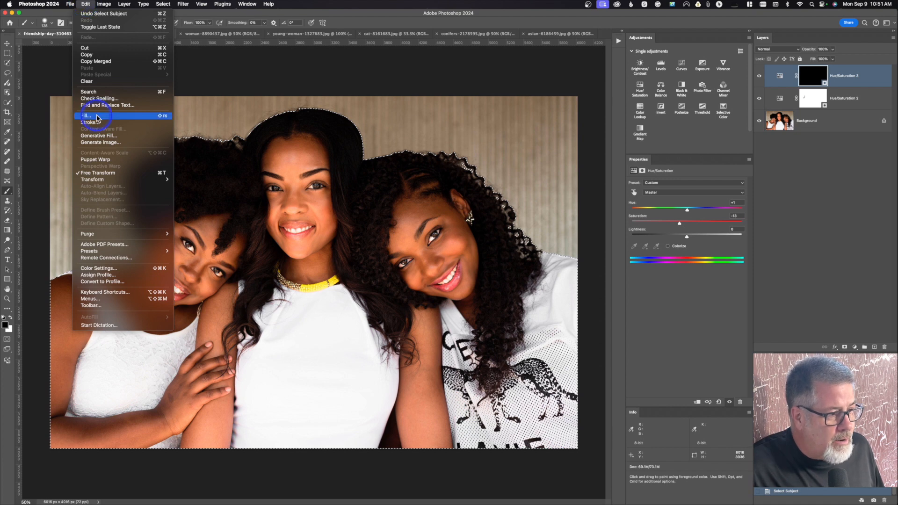
left_click(159, 117)
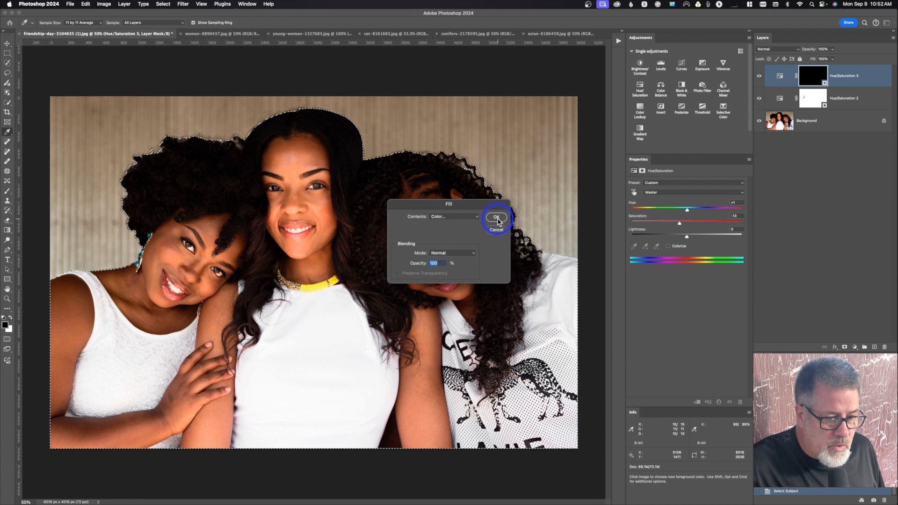
left_click(449, 220)
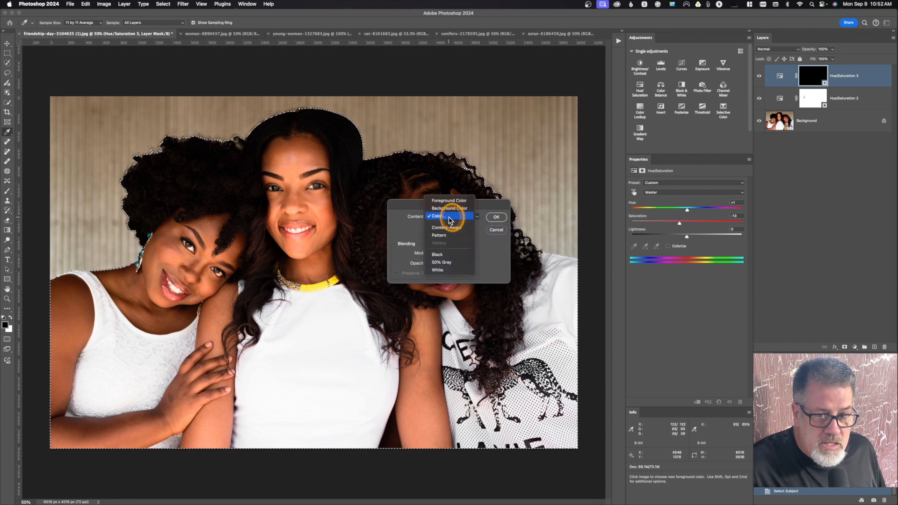
left_click(454, 269)
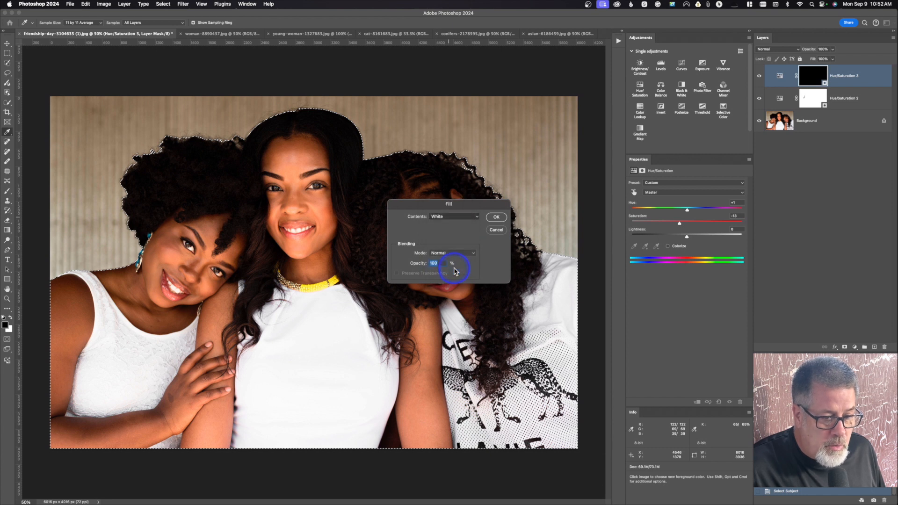
left_click(495, 218)
key("b")
left_click(537, 191)
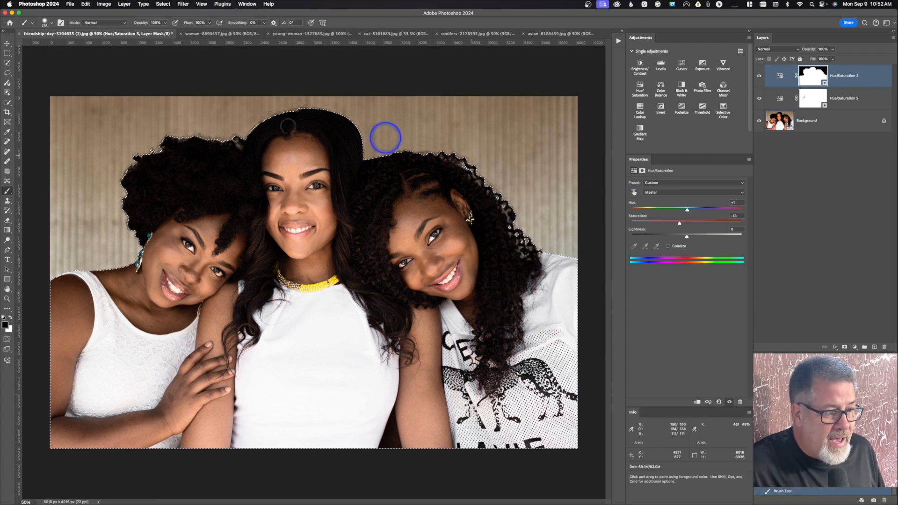
left_click(8, 73)
key("super+d")
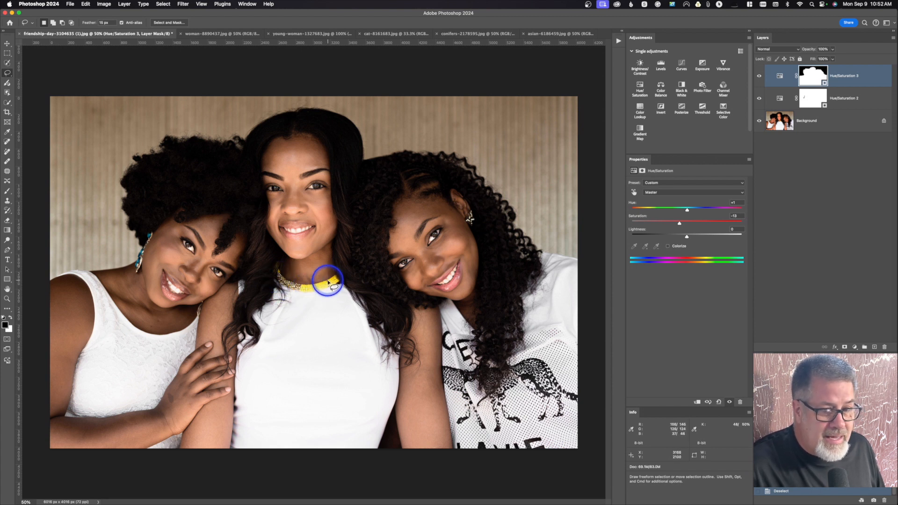
Paint black over the middle woman's yellow necklace on the upper Hue/Saturation mask, and inspect the mask alone
left_click(8, 192)
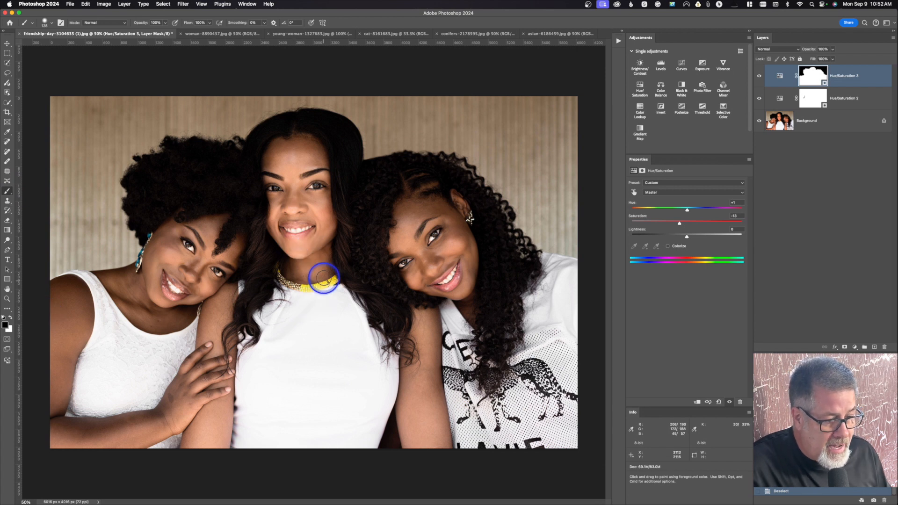
mouse_move(324, 281)
left_mouse_down()
mouse_move(318, 250)
mouse_move(312, 274)
mouse_move(330, 276)
mouse_move(327, 286)
mouse_move(307, 292)
mouse_move(327, 284)
mouse_move(286, 282)
mouse_move(301, 282)
left_mouse_up()
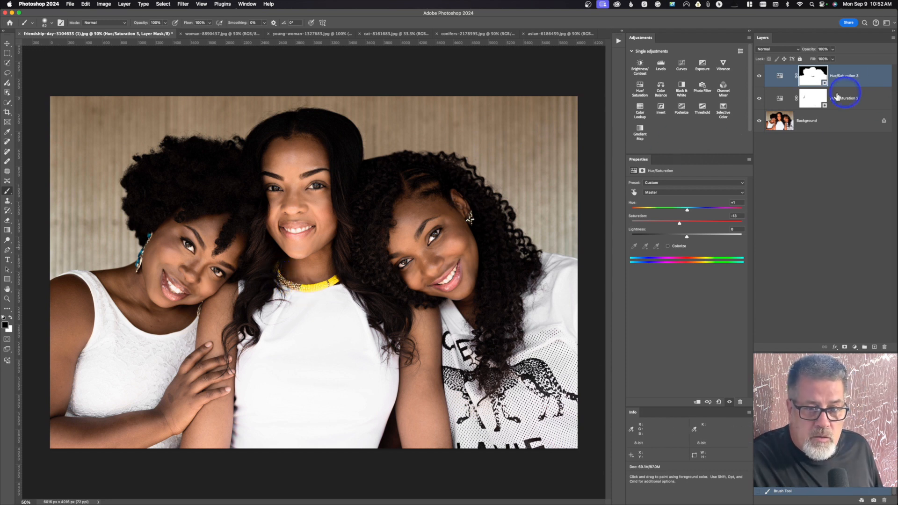
left_click(818, 79, "alt")
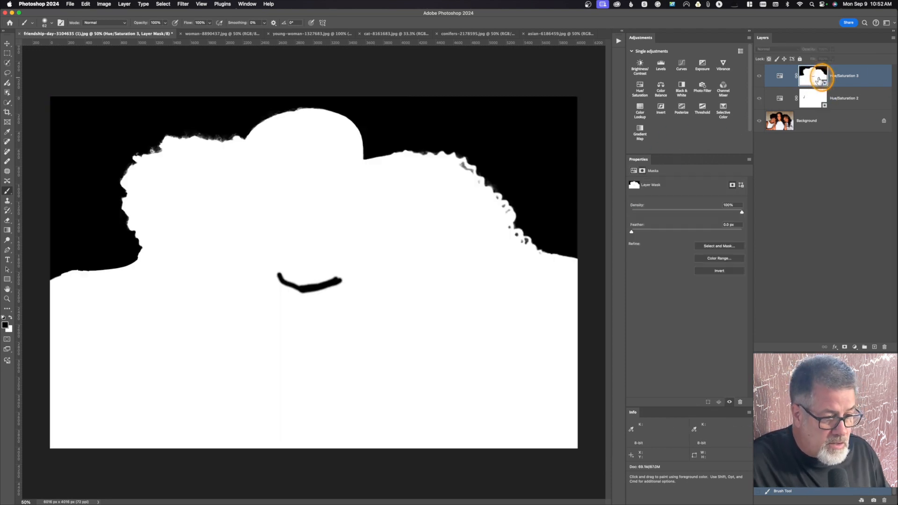
left_click(818, 79, "alt")
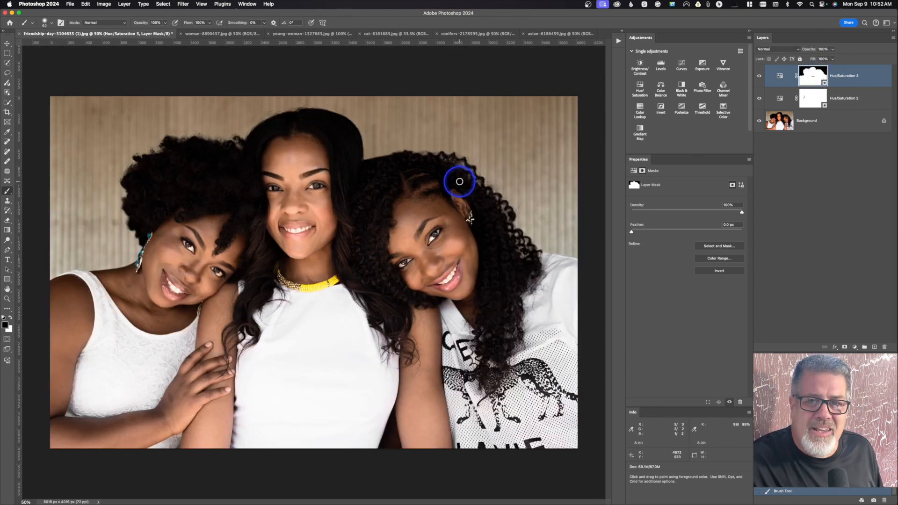
In woman-8890437.jpg, add a Curves adjustment layer and sample the pale backdrop beside the red dress as the gray point
left_click(217, 33)
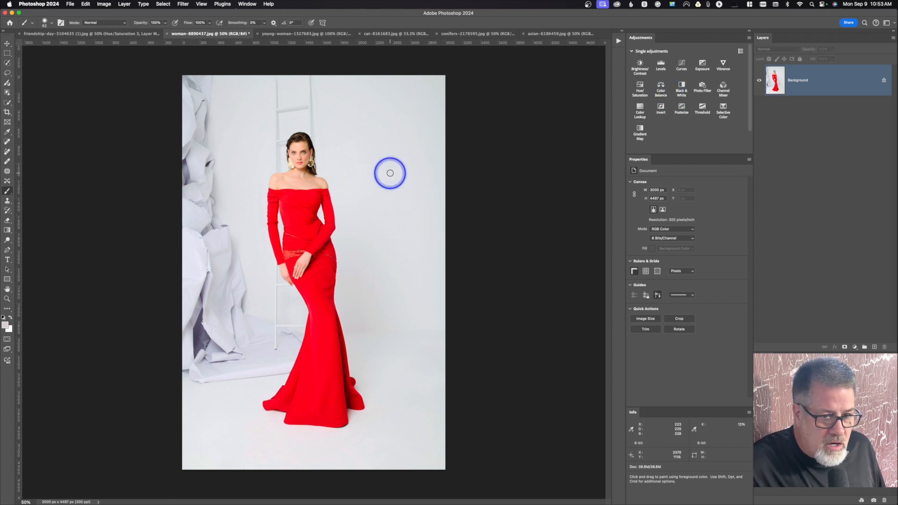
left_click(681, 66)
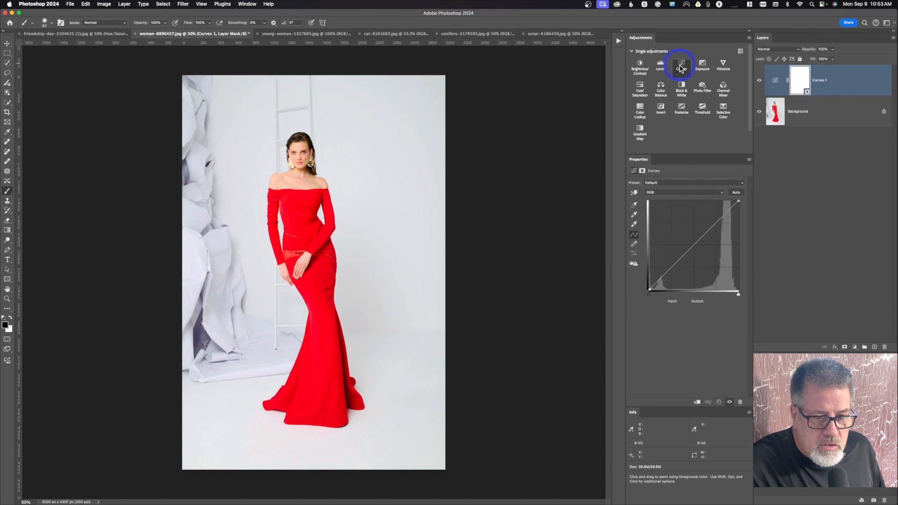
left_click(635, 215)
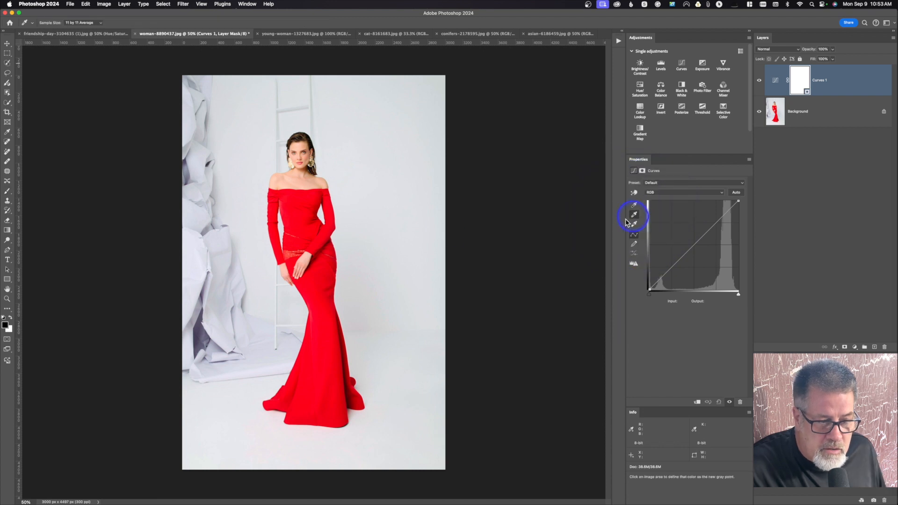
left_click(393, 245)
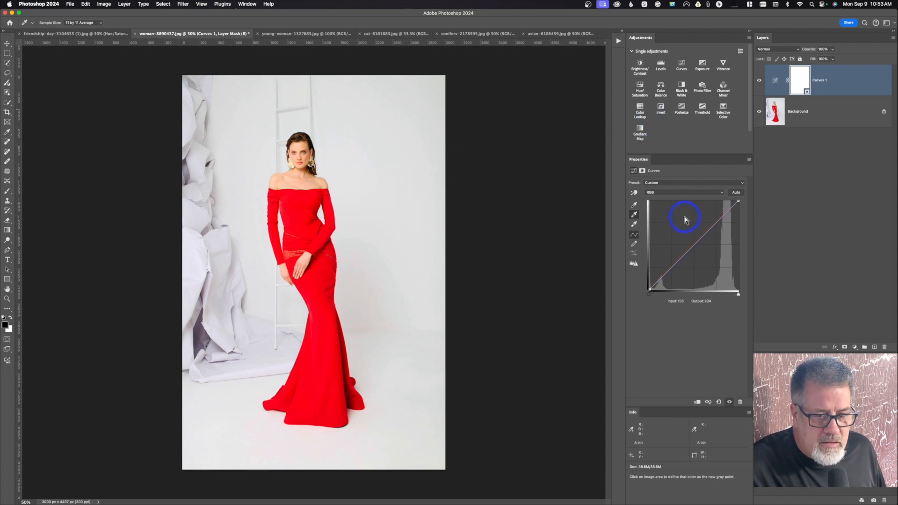
Add a Hue/Saturation layer above the Curves layer and set the Yellows to saturation -25 and hue -7
left_click(639, 89)
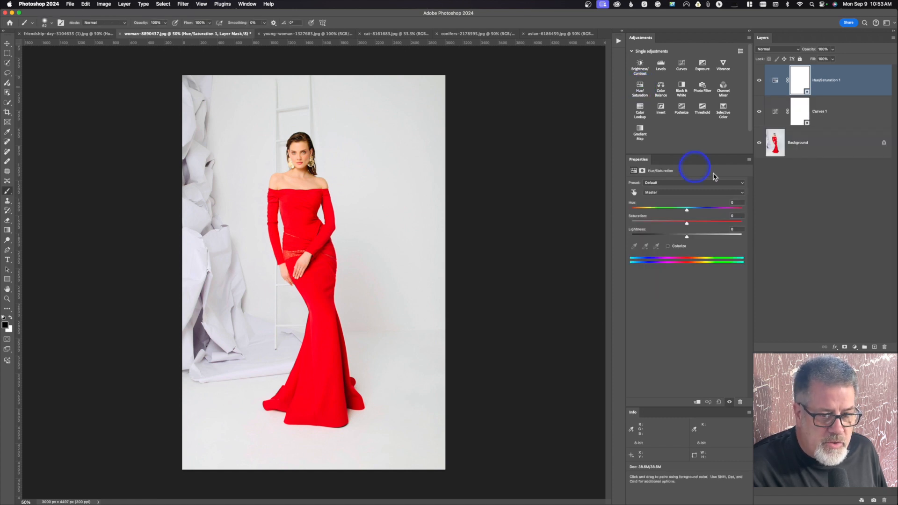
left_click(692, 192)
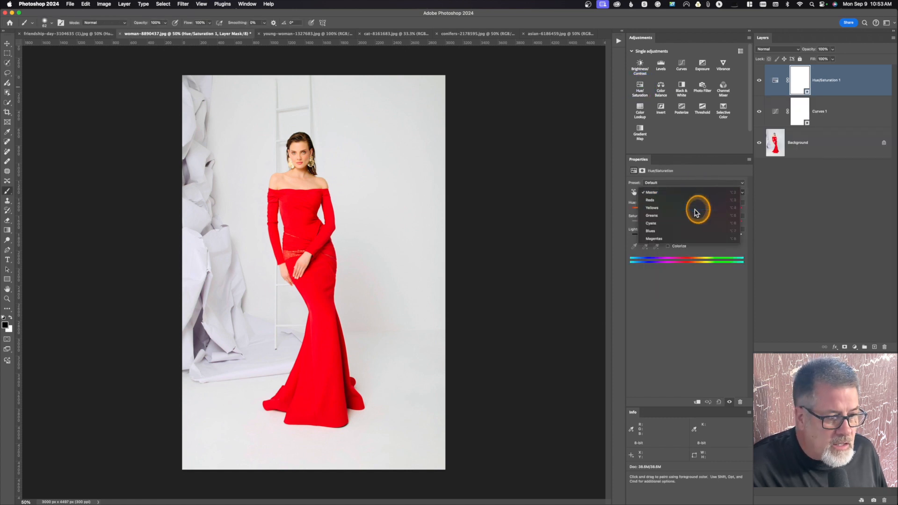
left_click(695, 209)
left_click(674, 223)
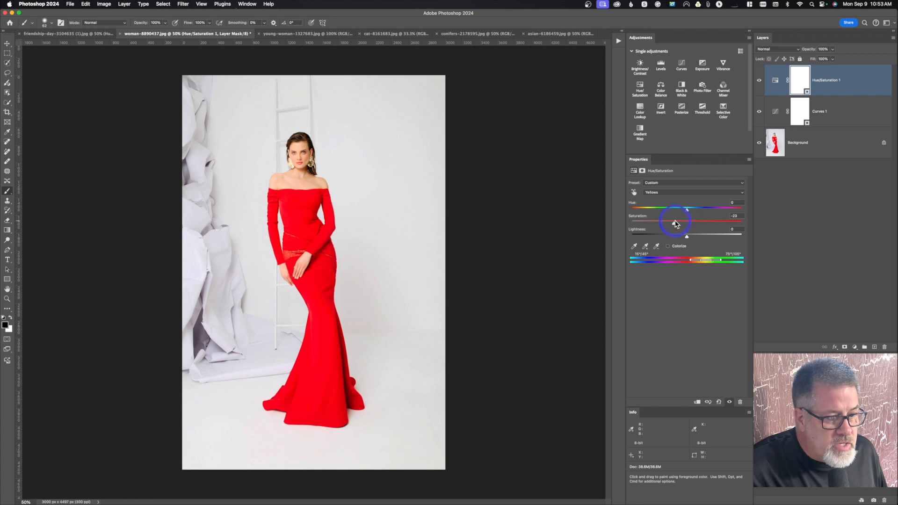
left_click_drag(686, 209, 682, 210)
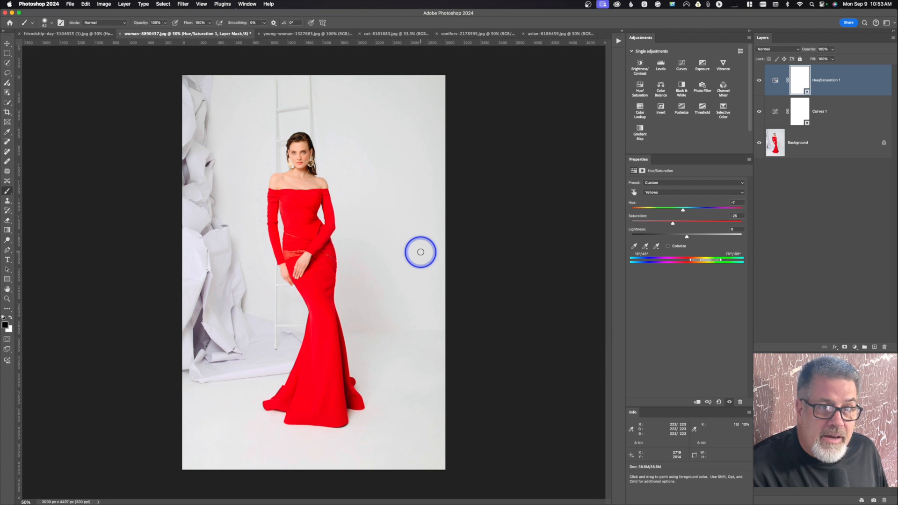
In the Hue/Saturation layer's Reds, try a hue of -38, return it to 0, and set the saturation to -10
left_click(651, 192)
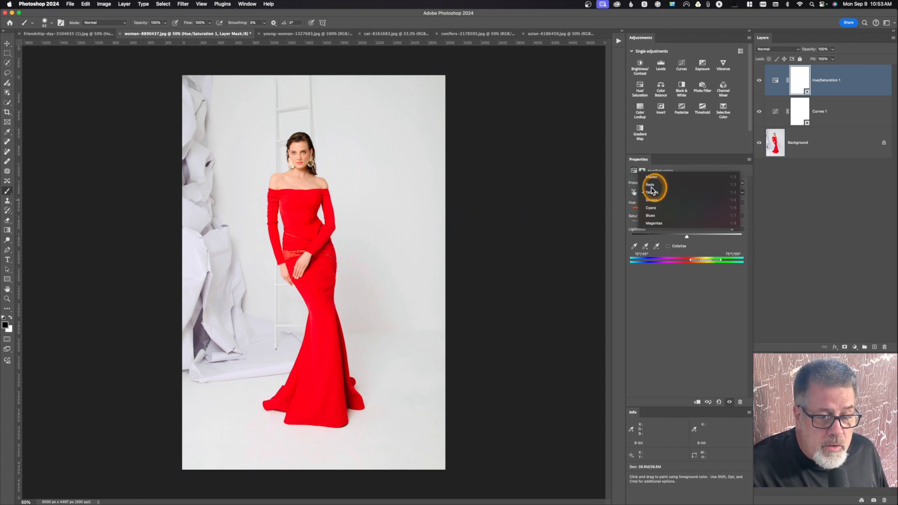
left_click(651, 185)
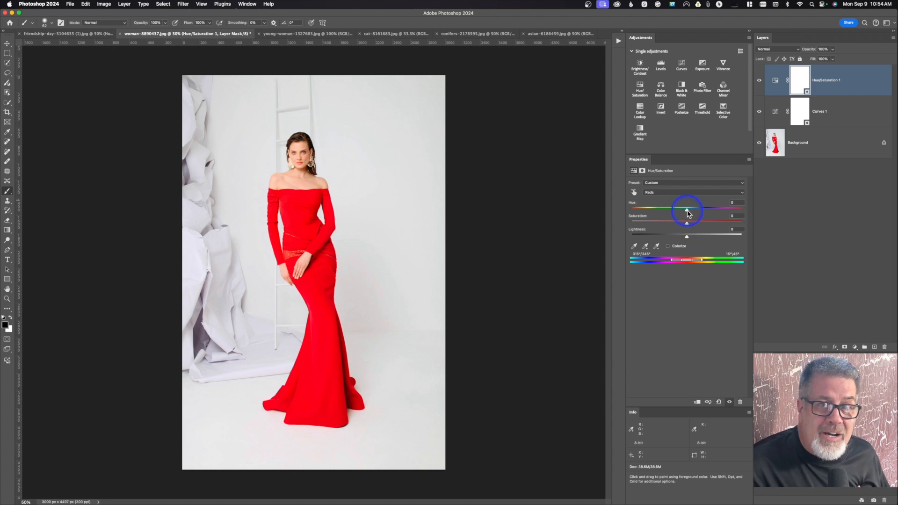
left_click_drag(687, 212, 667, 215)
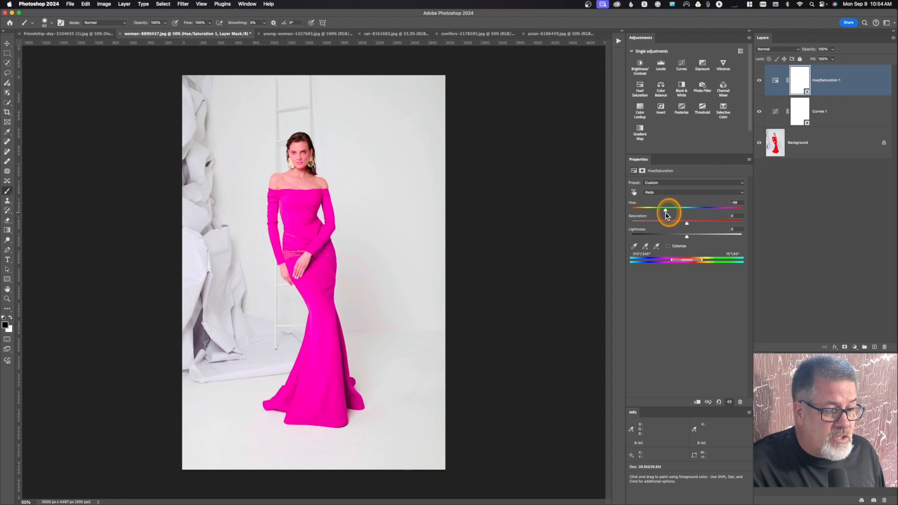
left_click_drag(667, 215, 687, 213)
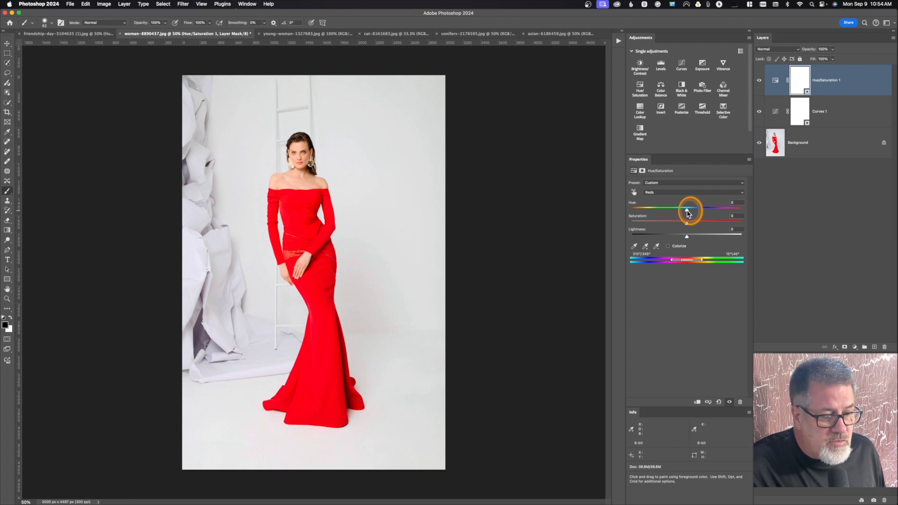
left_click_drag(686, 221, 681, 224)
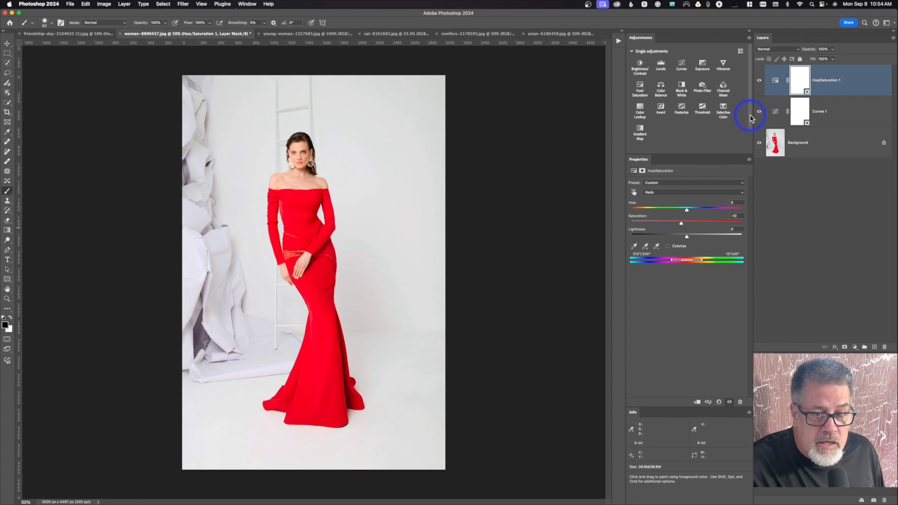
left_click(758, 83)
left_click(759, 84)
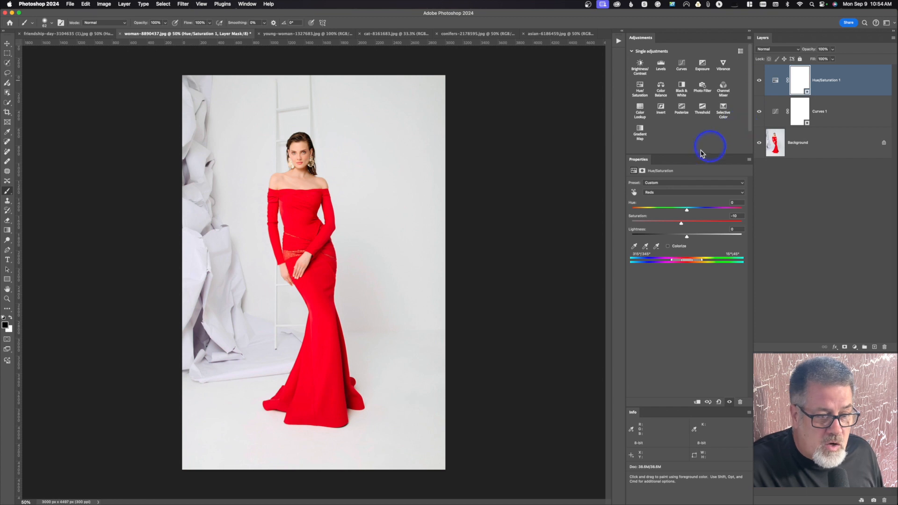
Try Reds hue values of -9 and -2 on the Hue/Saturation layer, and return the hue to 0
left_click_drag(687, 209, 685, 212)
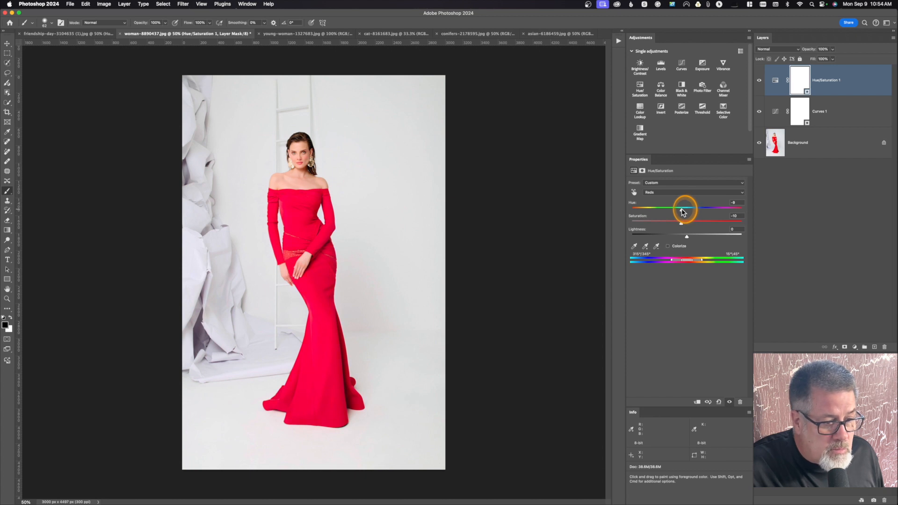
left_click_drag(682, 212, 689, 212)
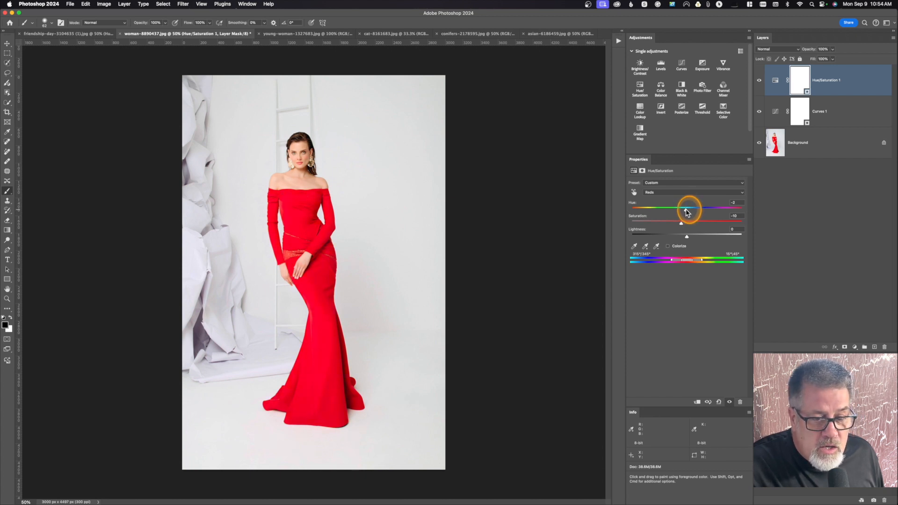
left_click_drag(684, 213, 688, 212)
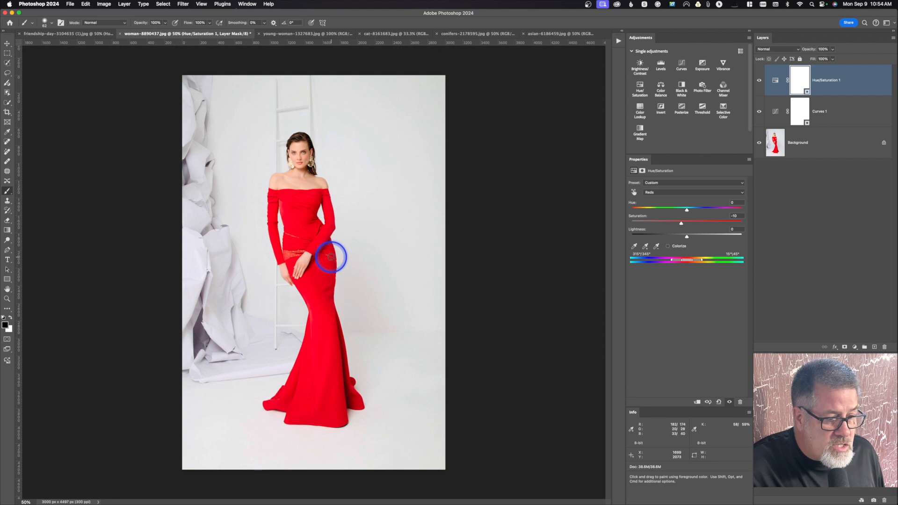
Set the Yellows saturation to -22 on the Hue/Saturation layer
left_click(690, 193)
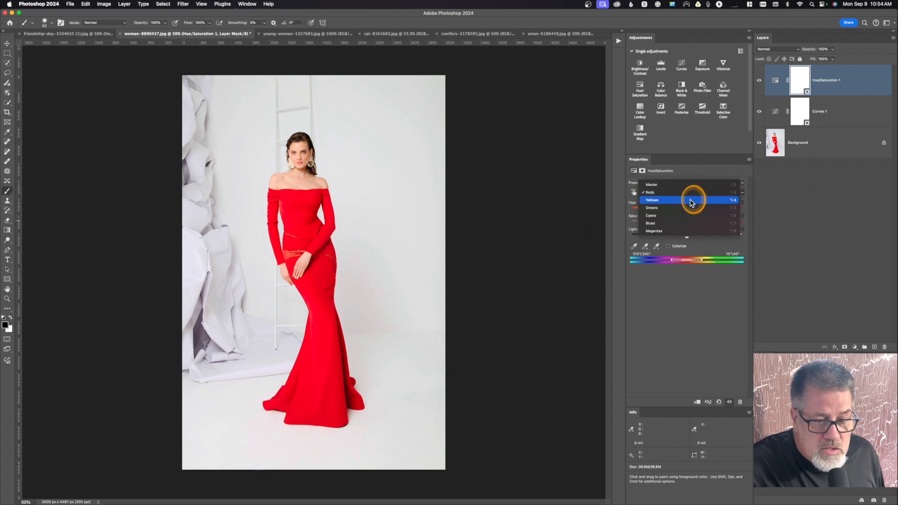
left_click(691, 200)
left_click_drag(670, 223, 676, 221)
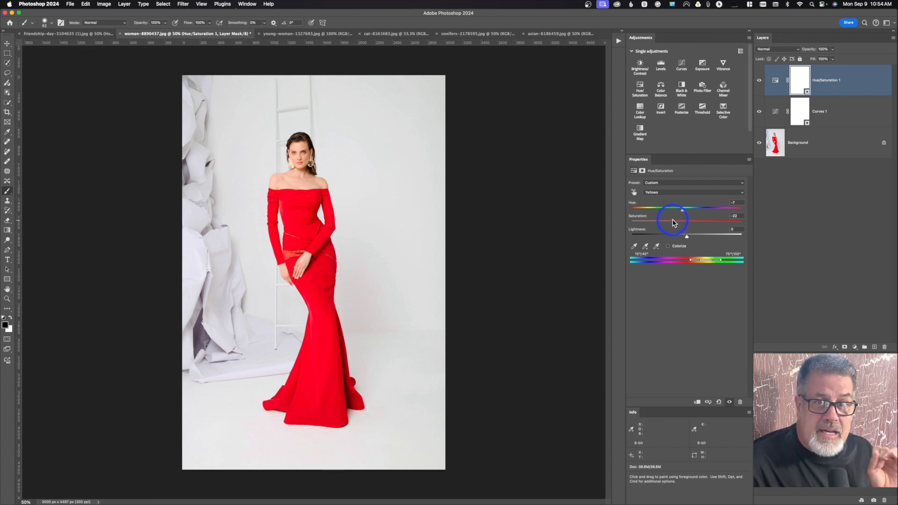
Add a Selective Color layer and set its Reds to cyan +3, magenta -3 and yellow -3 percent
left_click(724, 111)
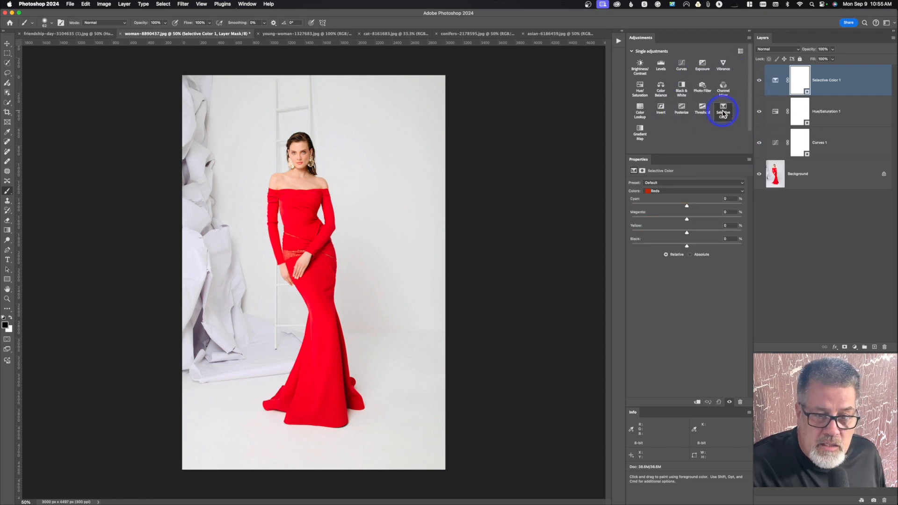
left_click(676, 191)
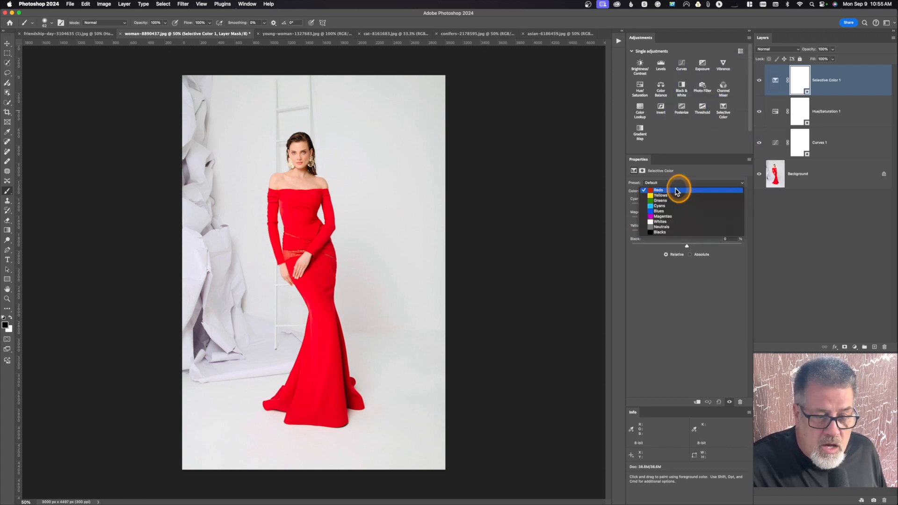
left_click(676, 190)
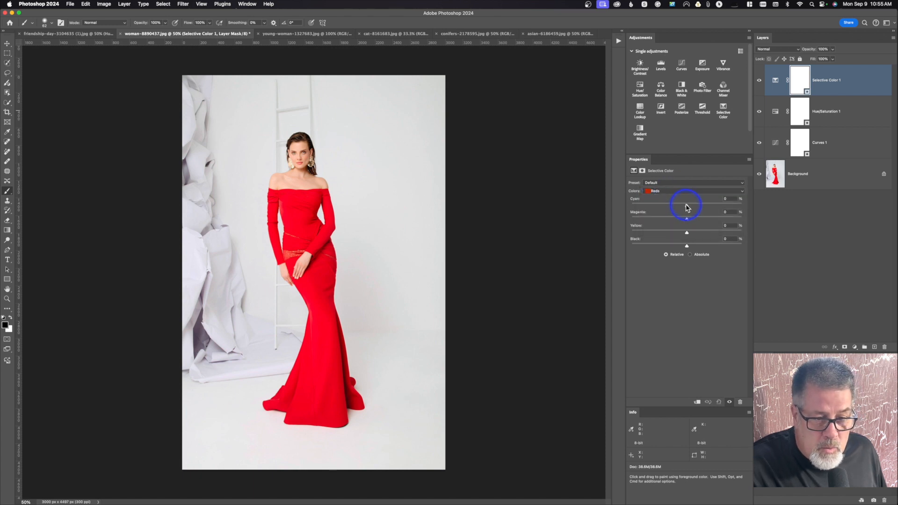
mouse_move(687, 206)
left_mouse_down()
mouse_move(670, 206)
mouse_move(702, 207)
mouse_move(682, 206)
mouse_move(687, 220)
mouse_move(673, 223)
mouse_move(691, 221)
mouse_move(671, 232)
mouse_move(686, 236)
mouse_move(677, 234)
mouse_move(684, 236)
mouse_move(687, 206)
left_mouse_up()
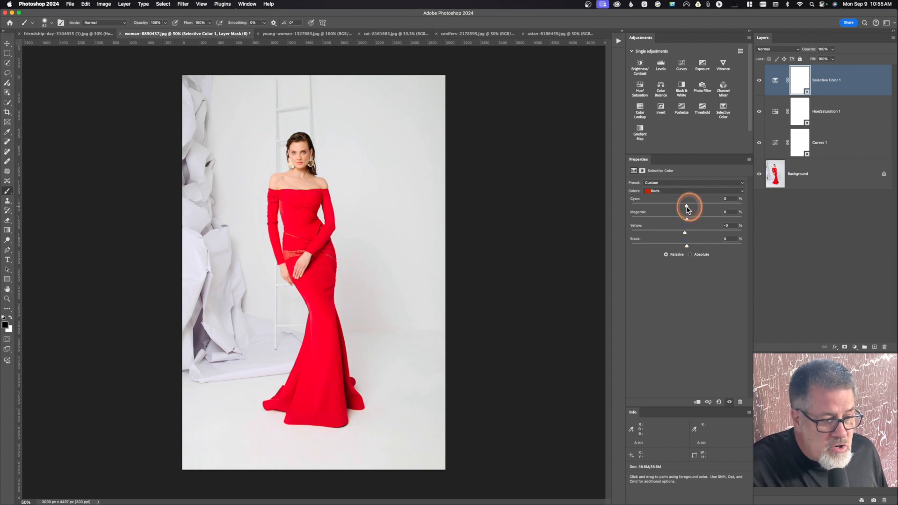
left_click_drag(686, 219, 684, 223)
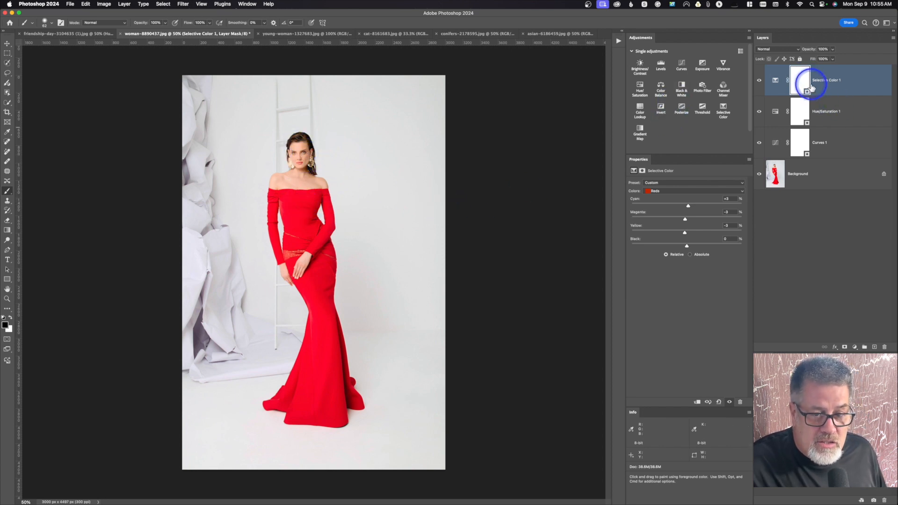
Select the woman as the subject on the Background layer
left_click(776, 171)
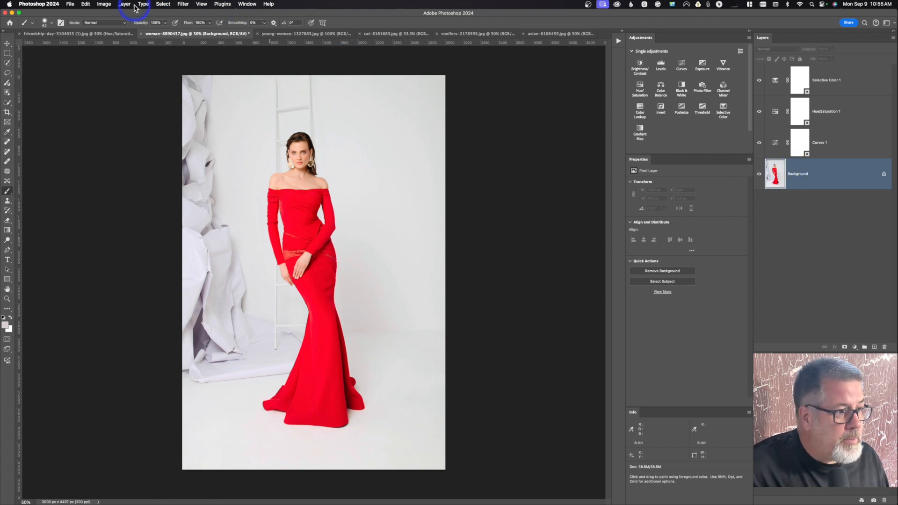
left_click(159, 5)
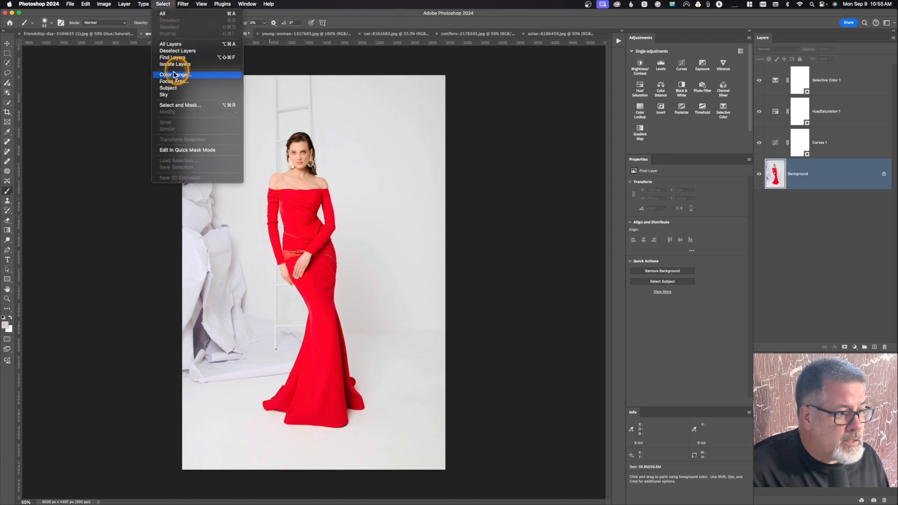
left_click(291, 169)
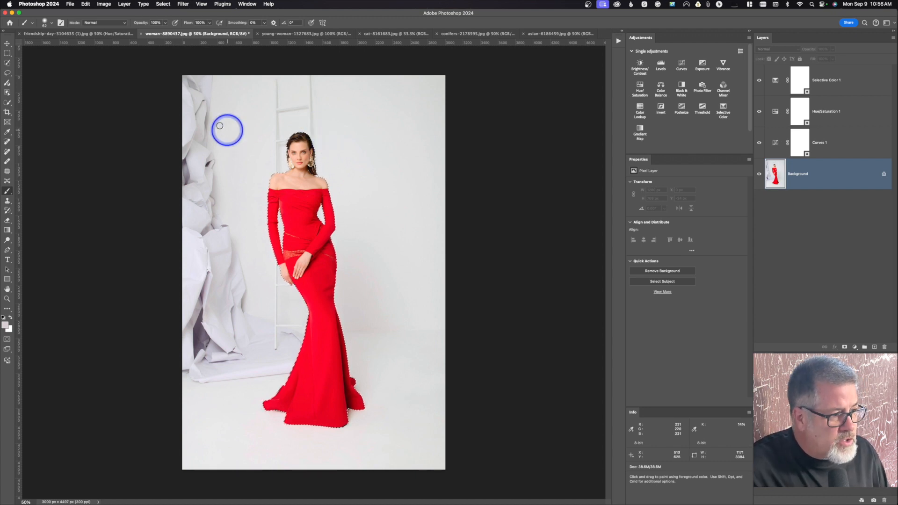
Subtract the woman's head, shoulders and hands from the selection with the Lasso, leaving only the red dress selected
left_click(8, 74)
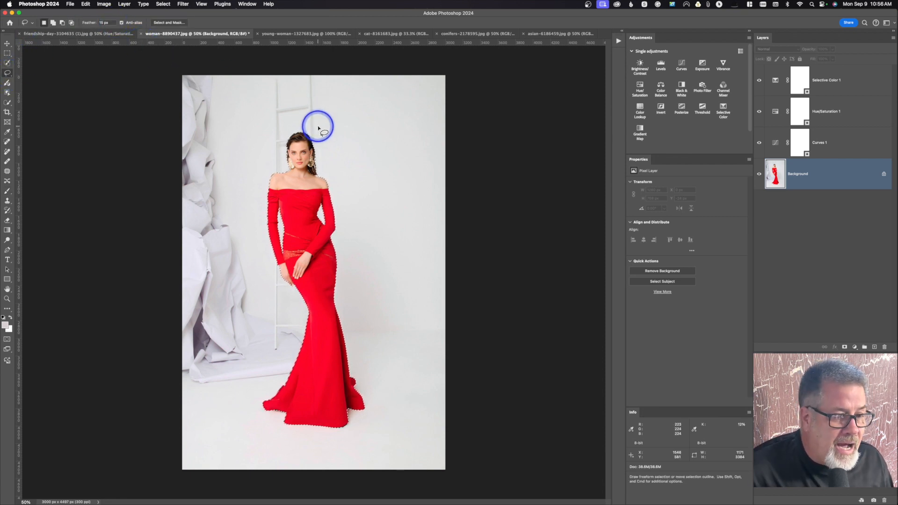
key("alt")
mouse_move(326, 133)
left_mouse_down()
mouse_move(300, 127)
mouse_move(266, 154)
mouse_move(265, 188)
mouse_move(309, 192)
mouse_move(339, 132)
left_mouse_up()
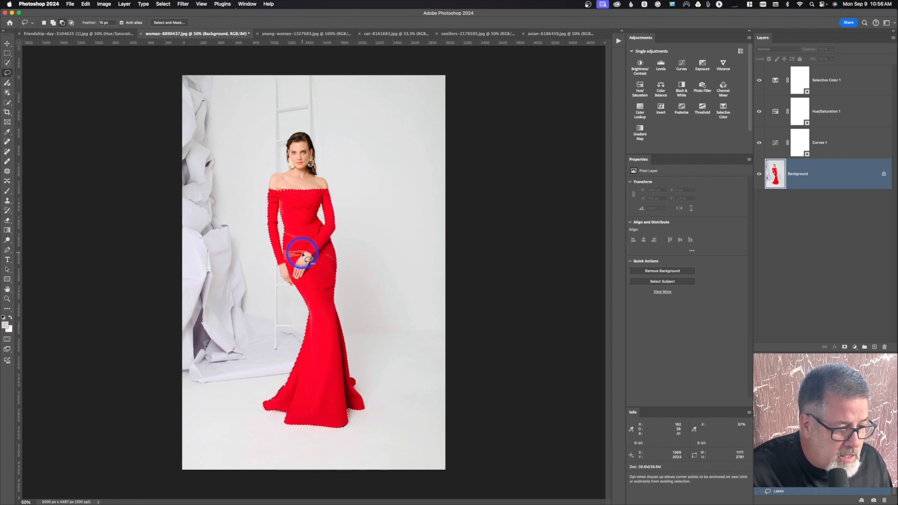
key("alt")
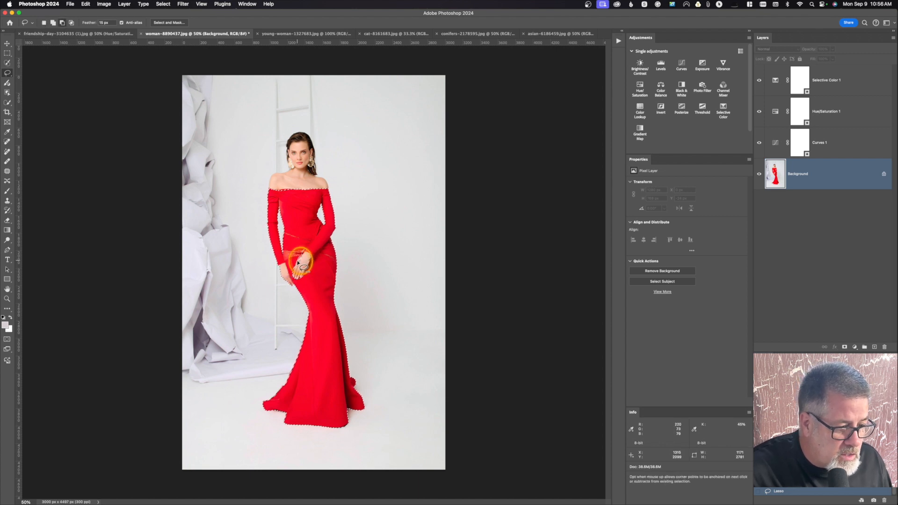
key("shift")
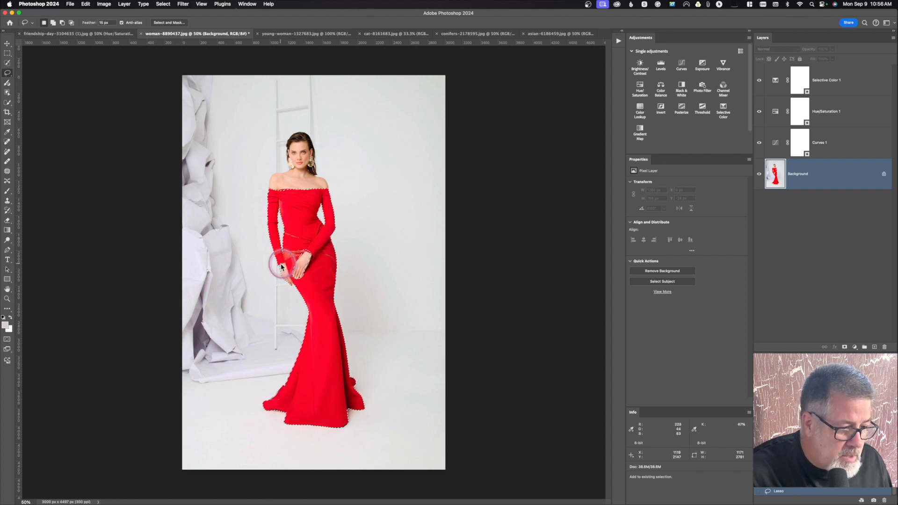
left_click_drag(281, 266, 283, 267)
key("super+z")
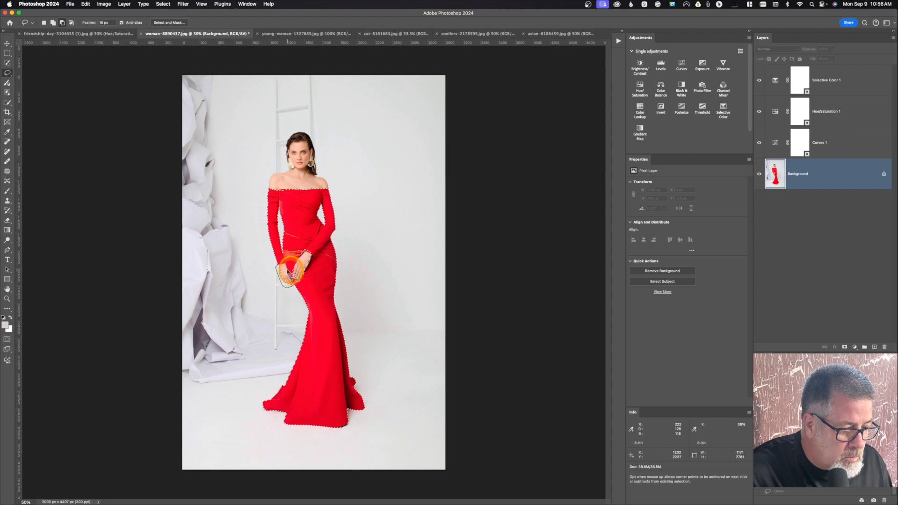
left_click_drag(286, 266, 278, 265)
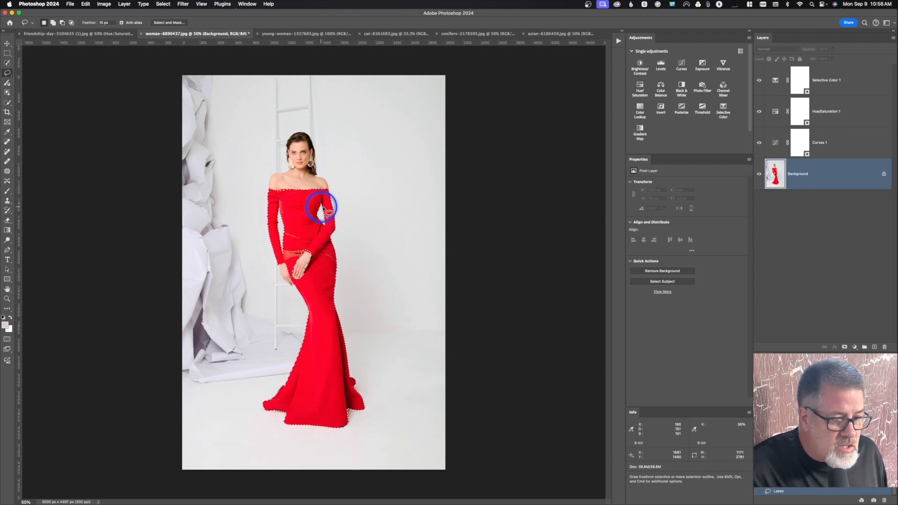
Fill the dress selection with black at 100% opacity on the Curves layer mask, and deselect
left_click(798, 147)
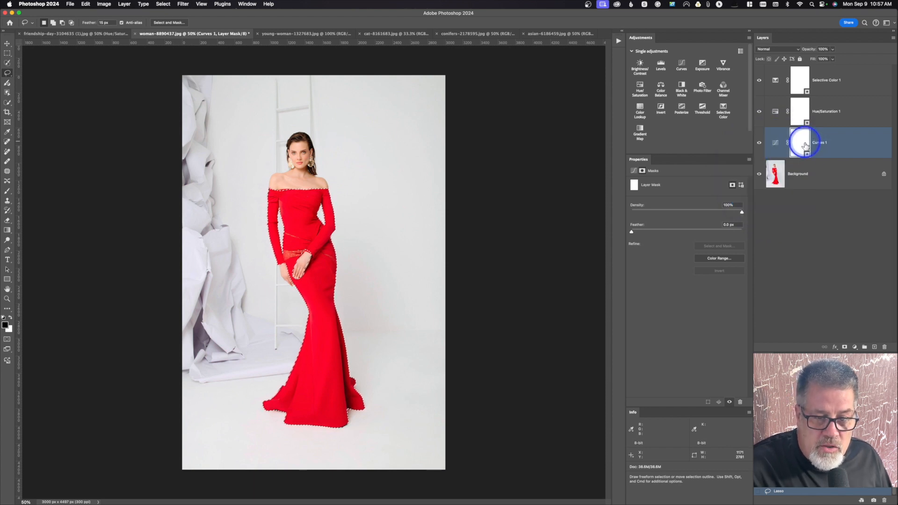
left_click(794, 174)
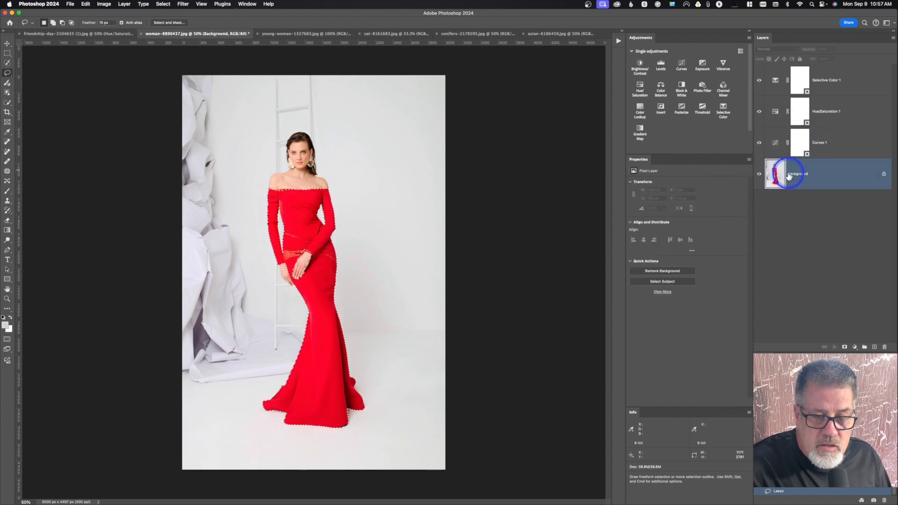
left_click(798, 145)
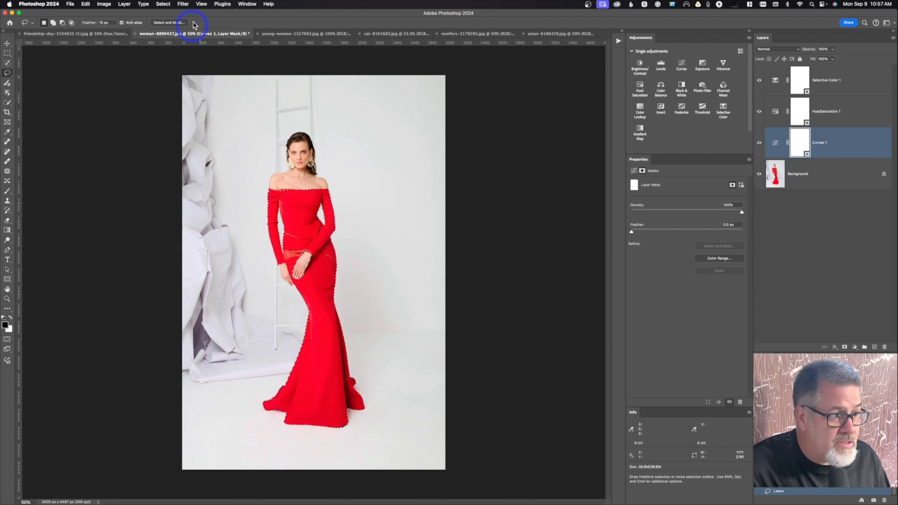
left_click(85, 4)
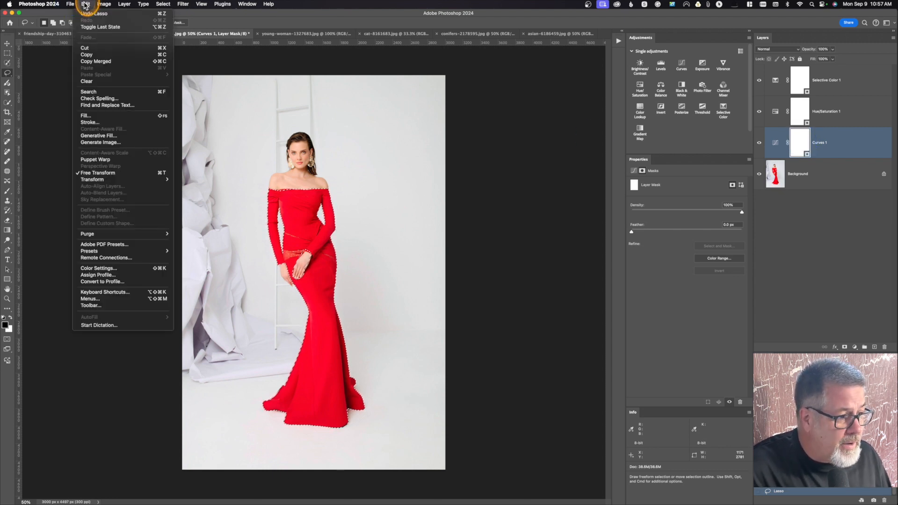
left_click(88, 116)
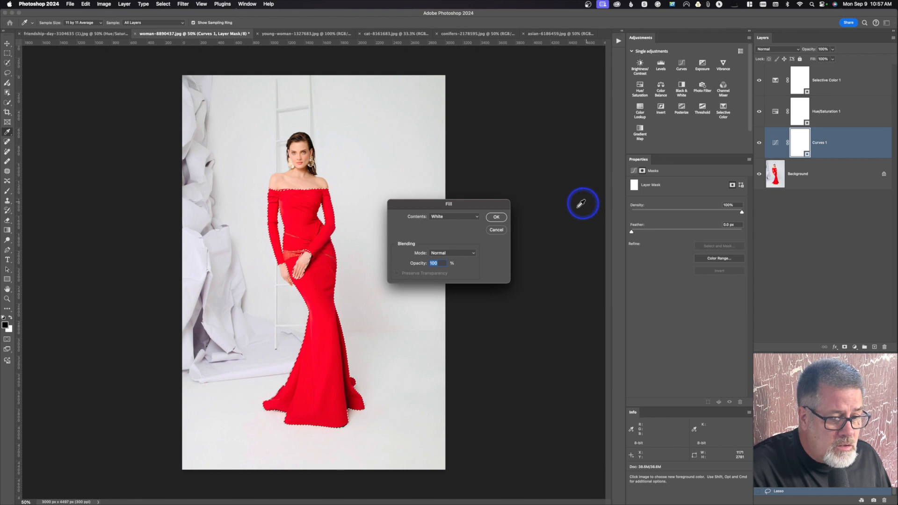
left_click(445, 216)
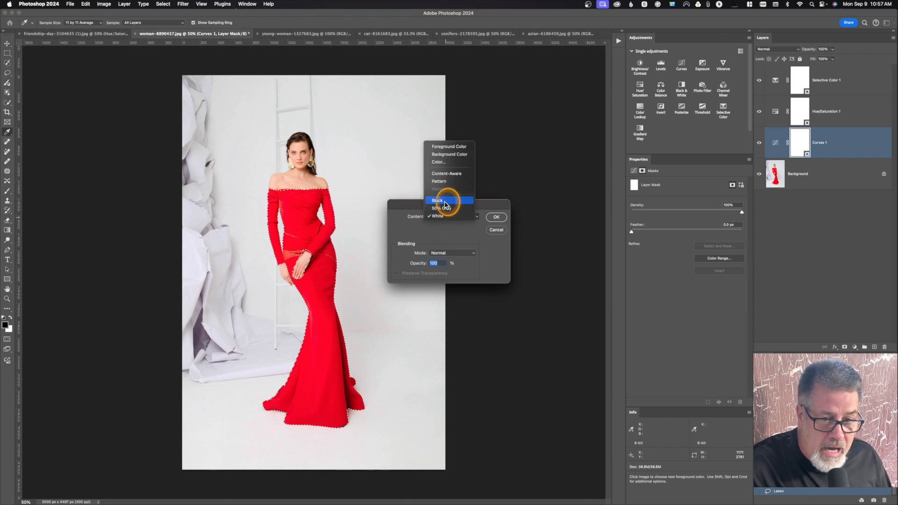
left_click(445, 205)
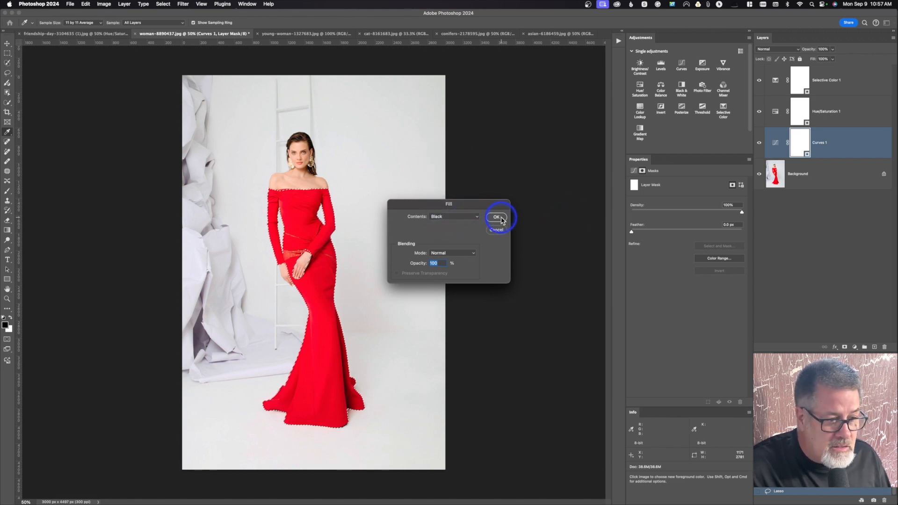
left_click(497, 217)
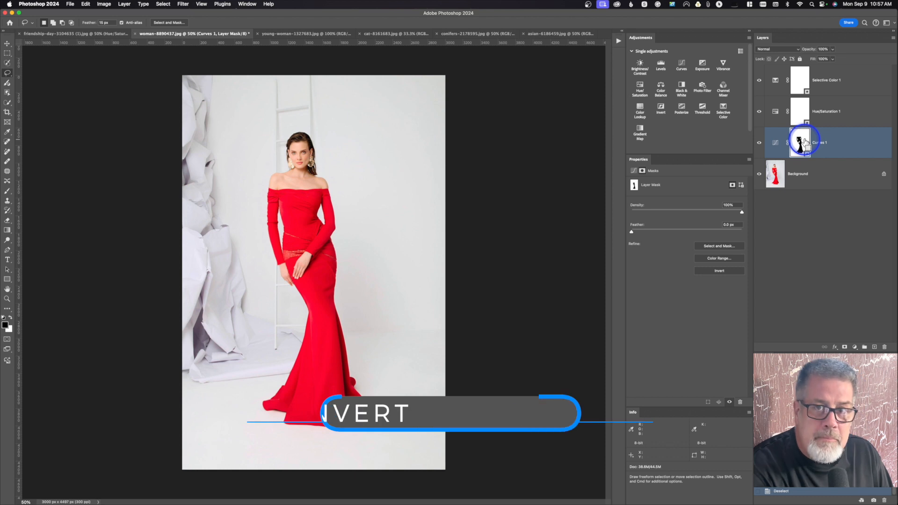
Invert the Curves layer mask so that the adjustment applies only to the dress
key("super+i")
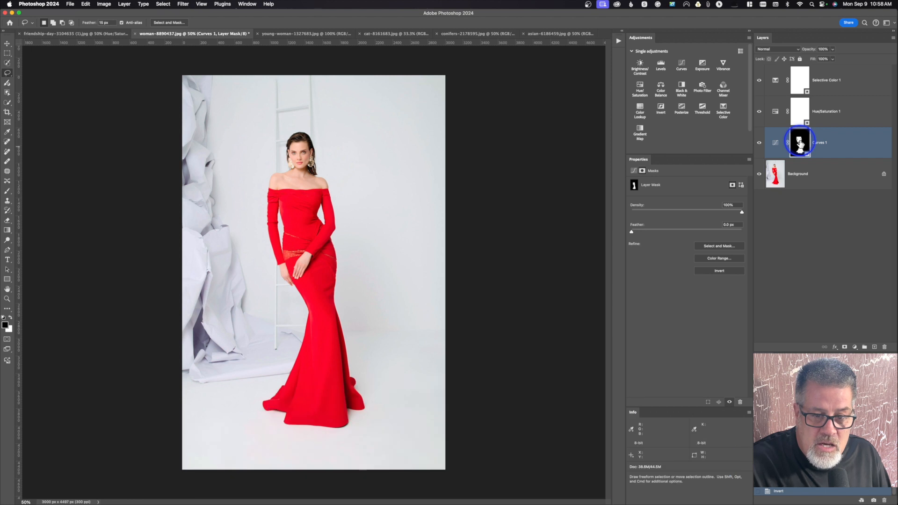
left_click(800, 144)
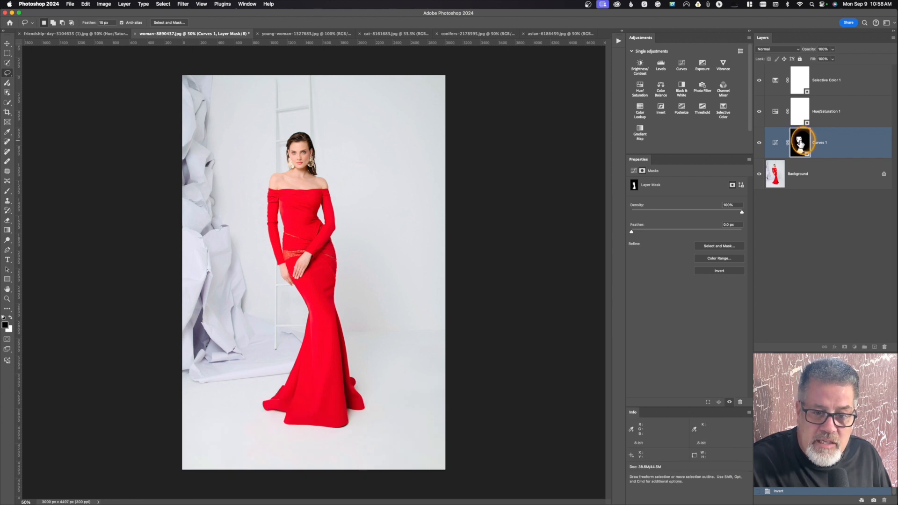
Copy the Curves layer's dress mask onto the Hue/Saturation and Selective Color layers, replacing their existing masks
left_click_drag(801, 141, 803, 111)
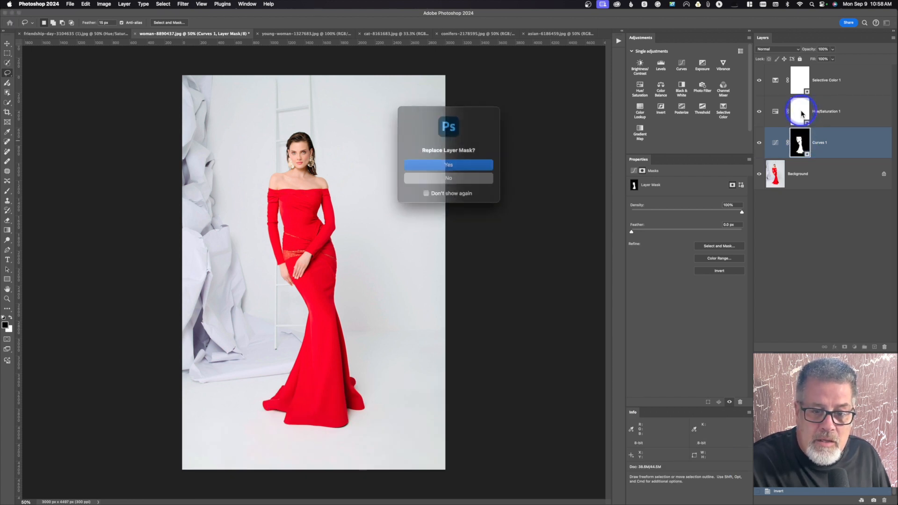
left_click(452, 164)
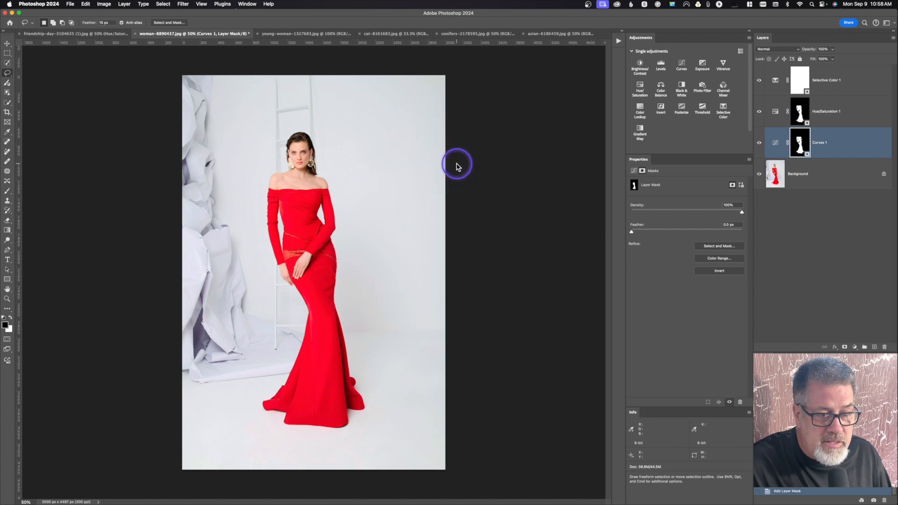
left_click_drag(802, 112, 801, 80)
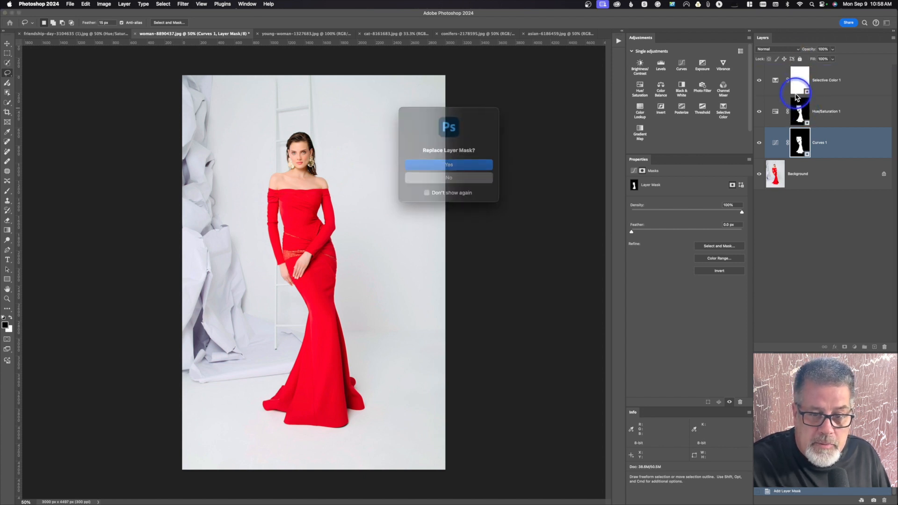
left_click(470, 164)
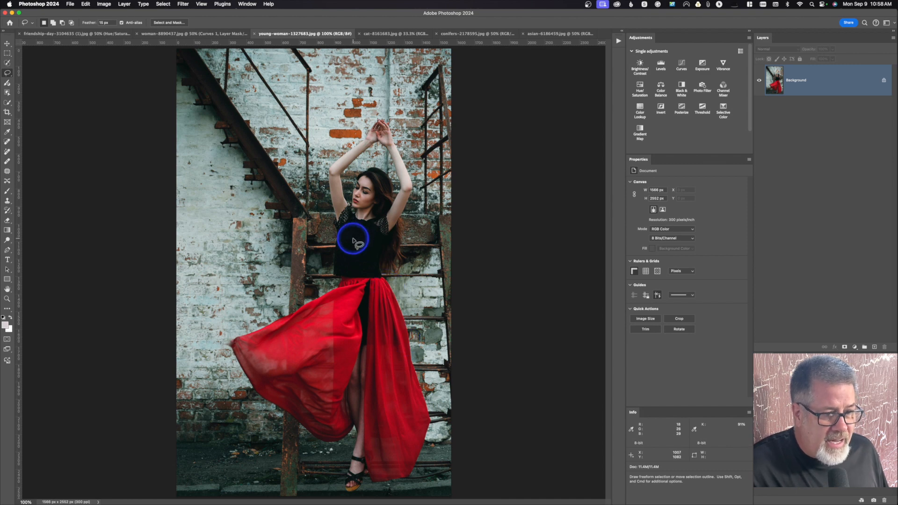
Add a Curves adjustment layer to young-woman-1327683.jpg and move its RGB white point inward to an input of about 236
left_click(683, 64)
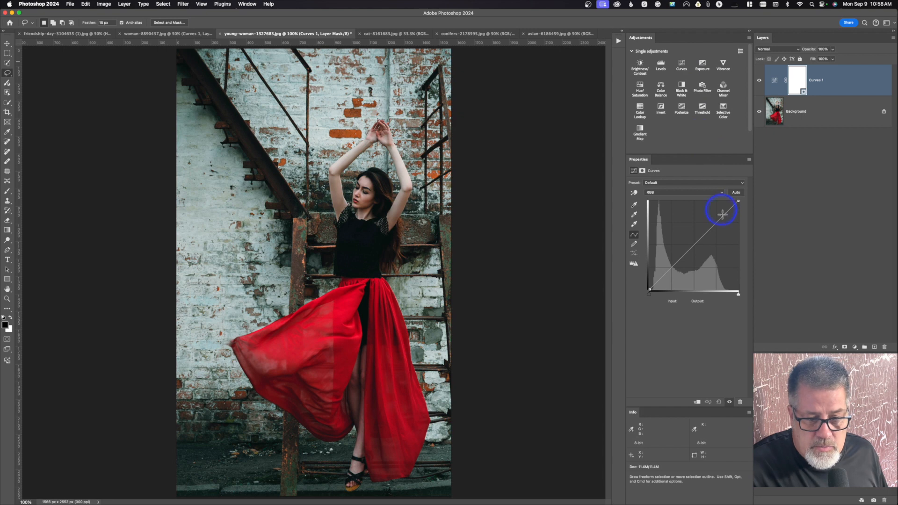
key("ctrl+alt+m")
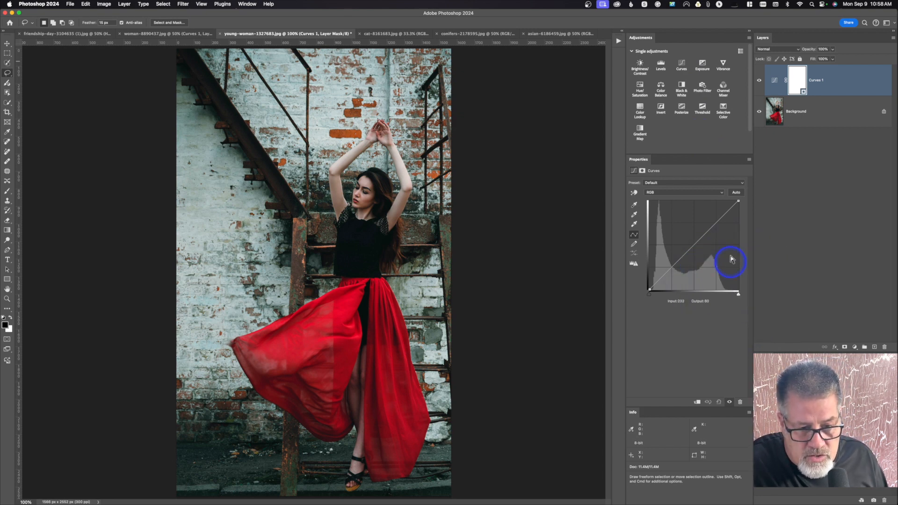
left_click_drag(738, 295, 732, 297)
left_click(732, 297)
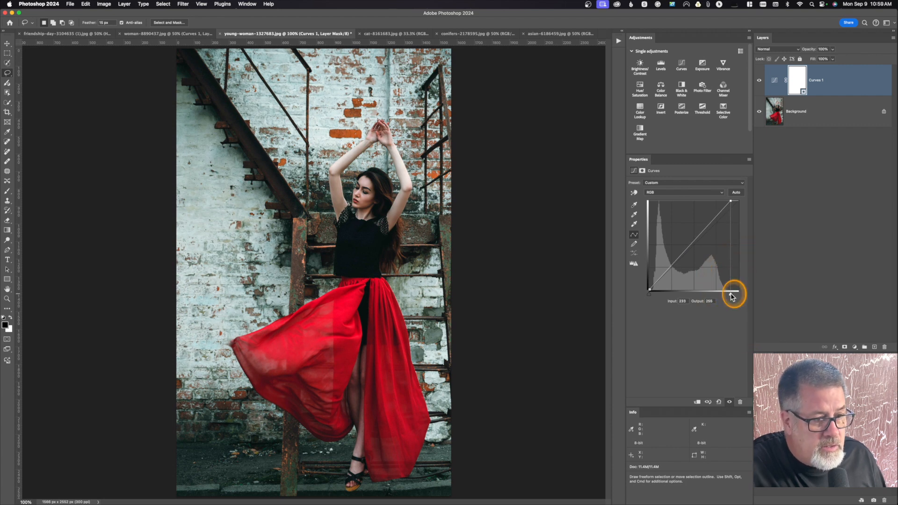
left_click_drag(732, 297, 732, 296)
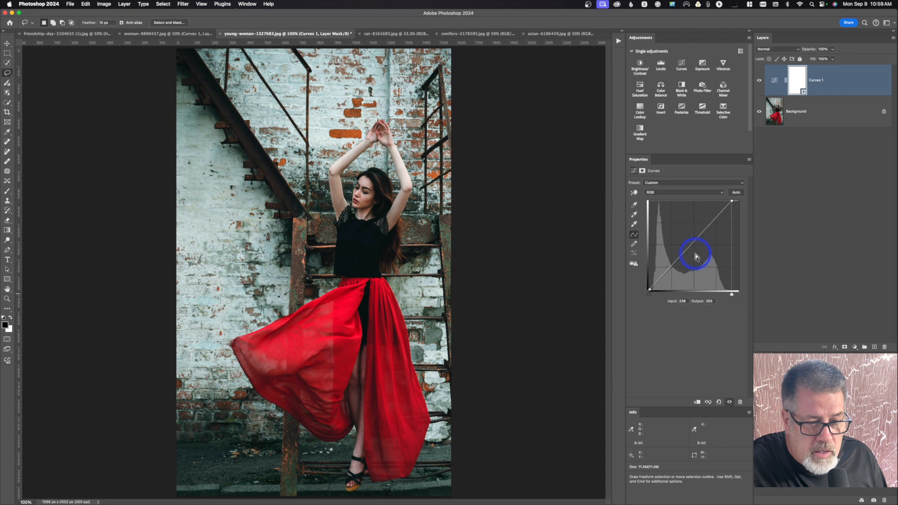
Raise the curve's midtones slightly with its black point output at 7, and set the Curves layer's blend mode to Luminosity
left_click_drag(682, 256, 680, 253)
left_click_drag(648, 290, 647, 284)
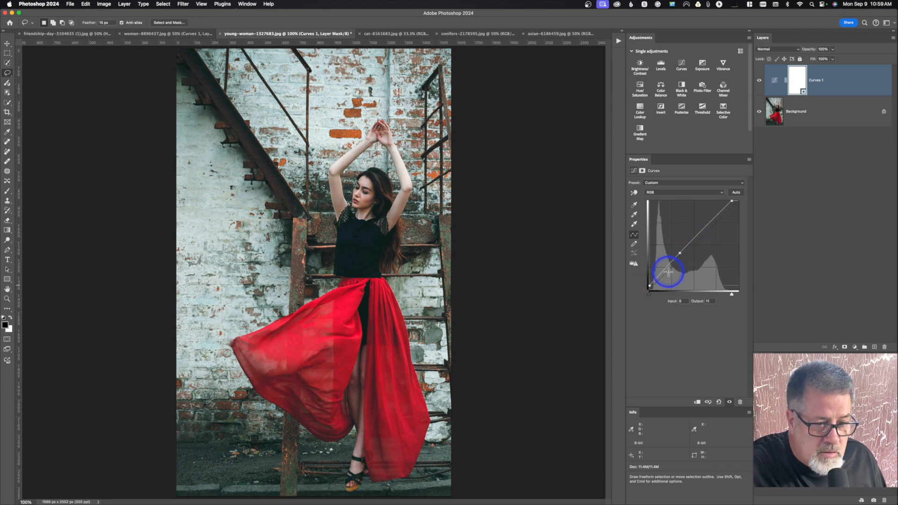
left_click(650, 286)
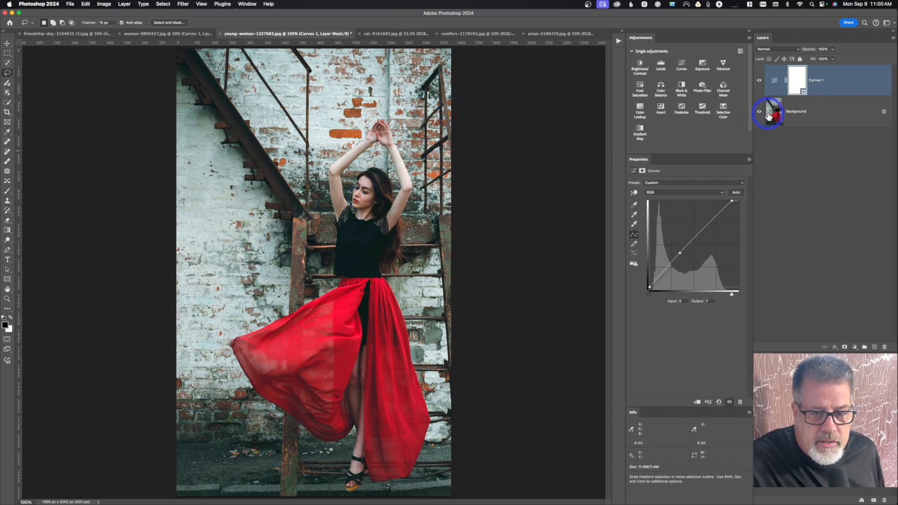
left_click(779, 50)
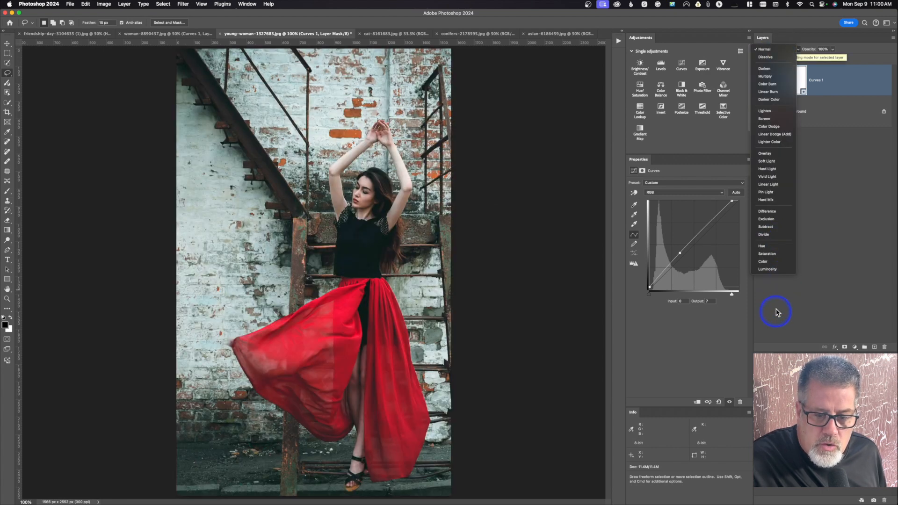
left_click(774, 270)
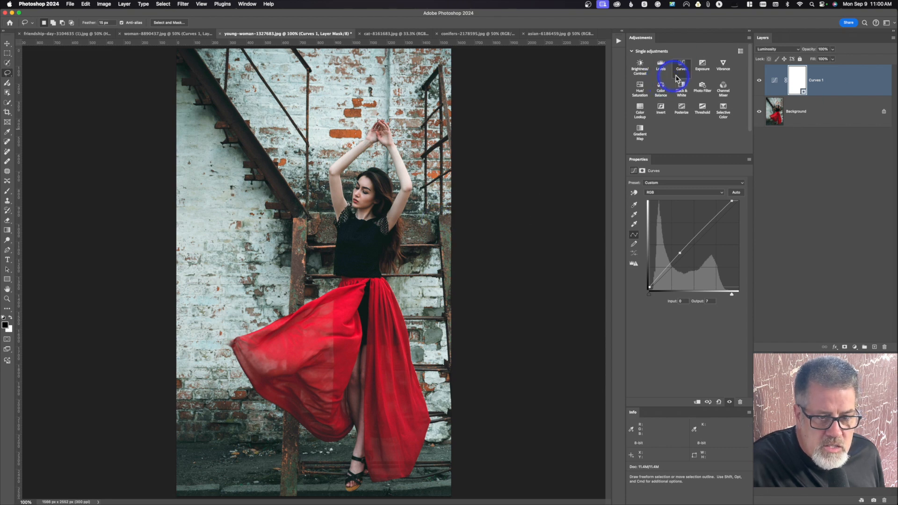
Add a Hue/Saturation adjustment layer and lower the saturation of the Cyans to about -58
left_click(641, 90)
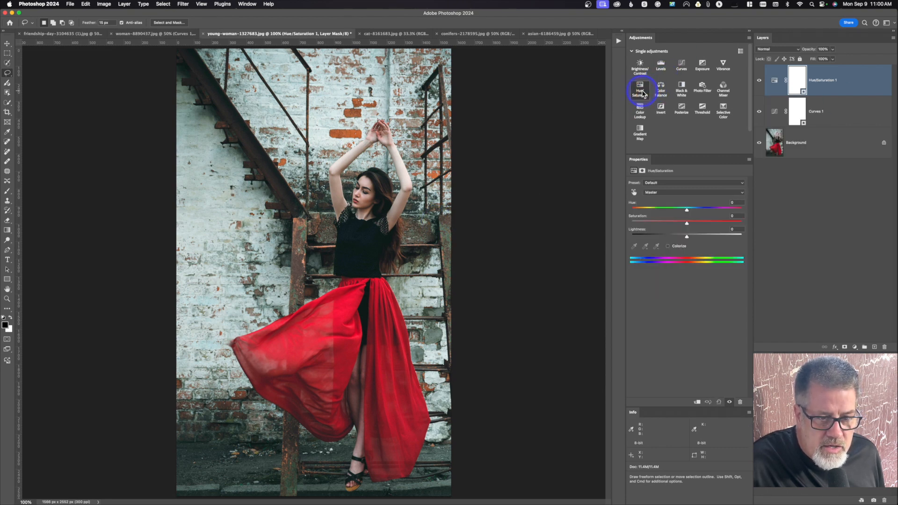
left_click(681, 193)
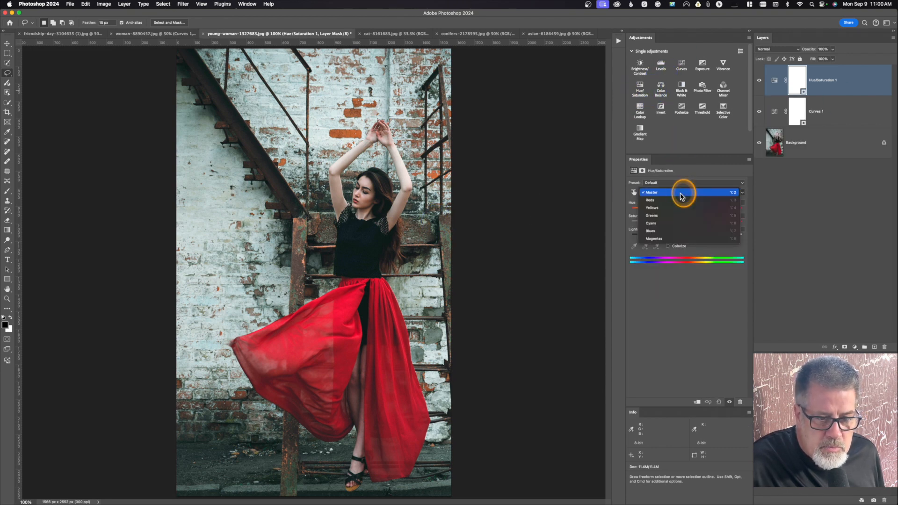
left_click(683, 223)
left_click_drag(687, 225, 655, 230)
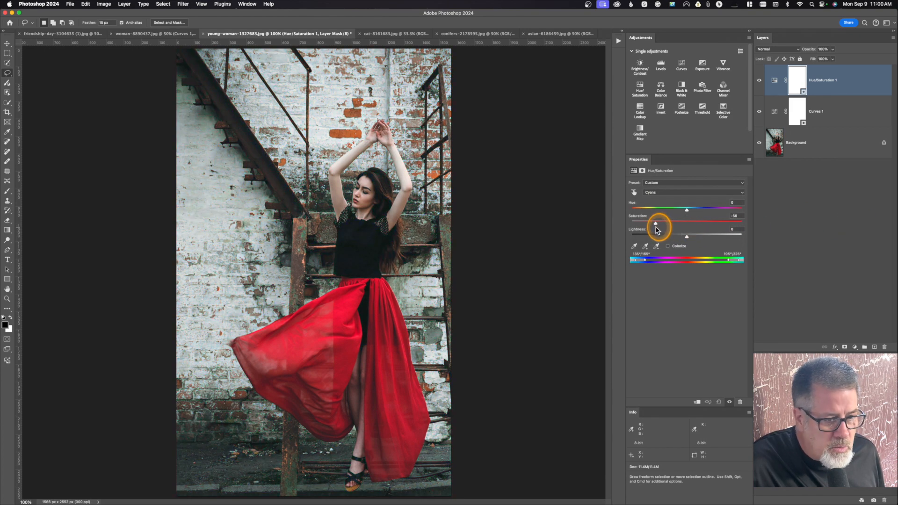
Lower the saturation of the Blues to about -57 and compare the image with the Hue/Saturation layer hidden and shown
left_click(668, 193)
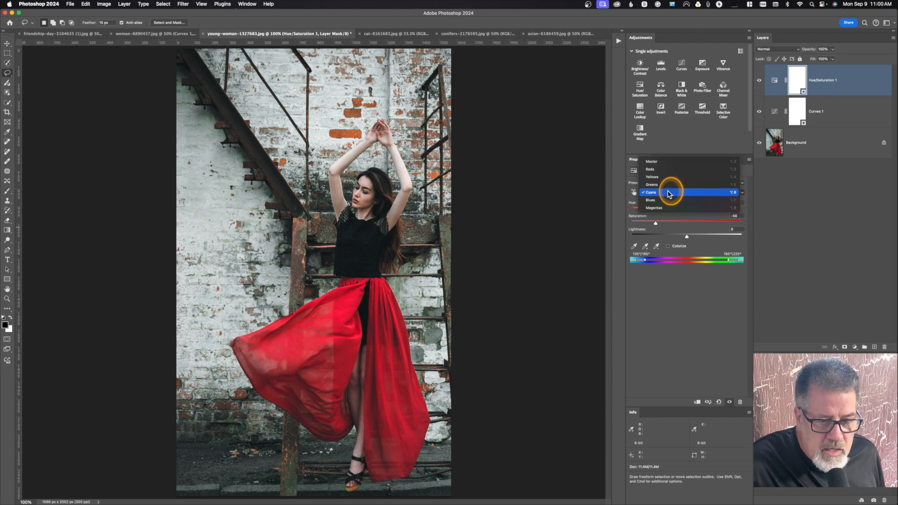
left_click(672, 200)
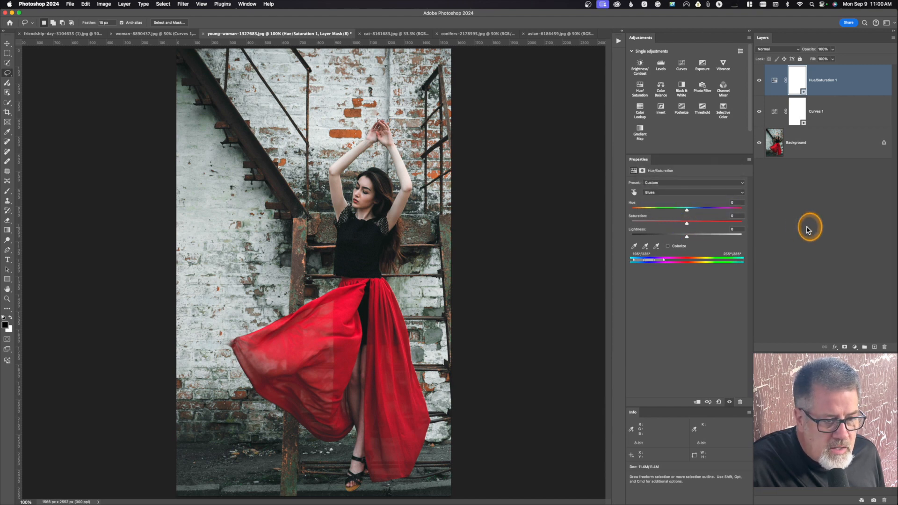
left_click(658, 224)
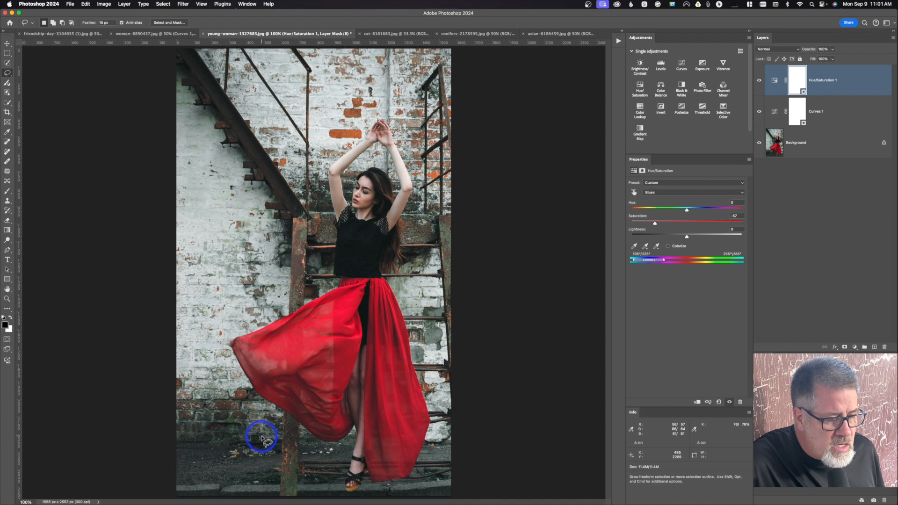
left_click(761, 80)
left_click(761, 80)
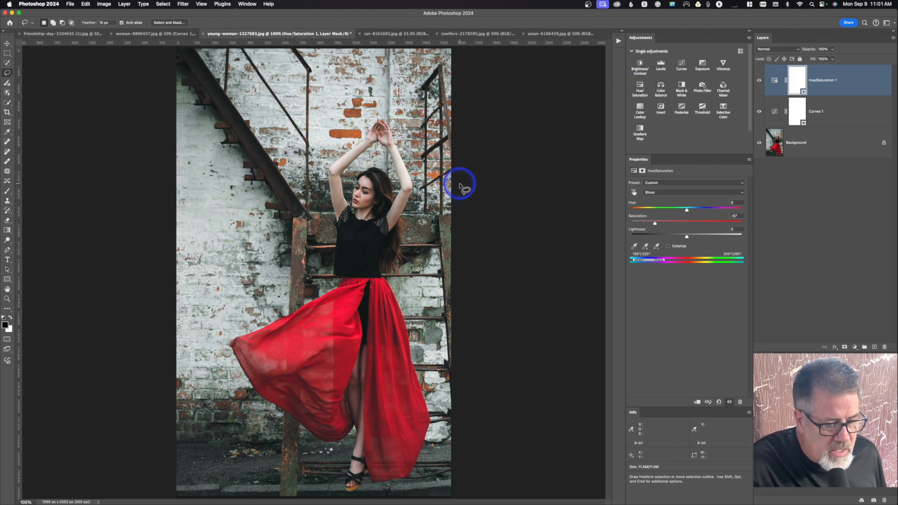
Enable the Contextual Task Bar
left_click(164, 4)
left_click(163, 4)
left_click(7, 74)
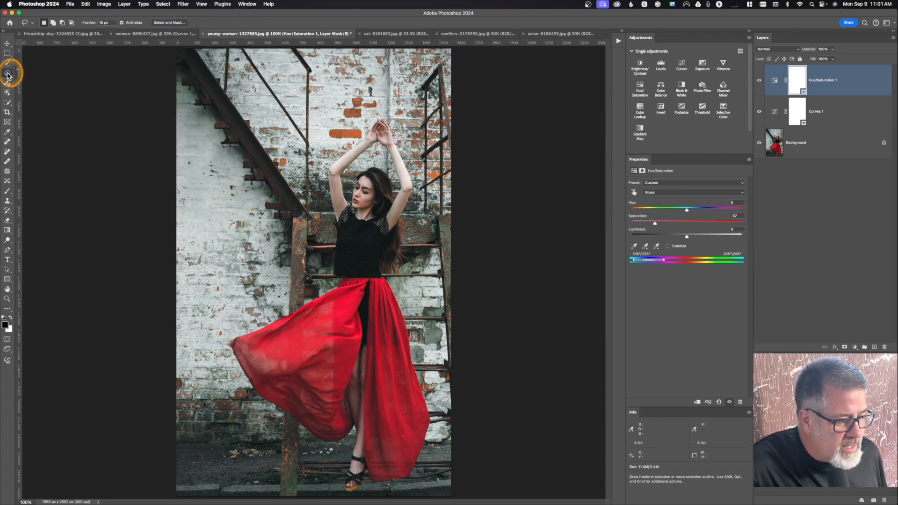
left_click(253, 5)
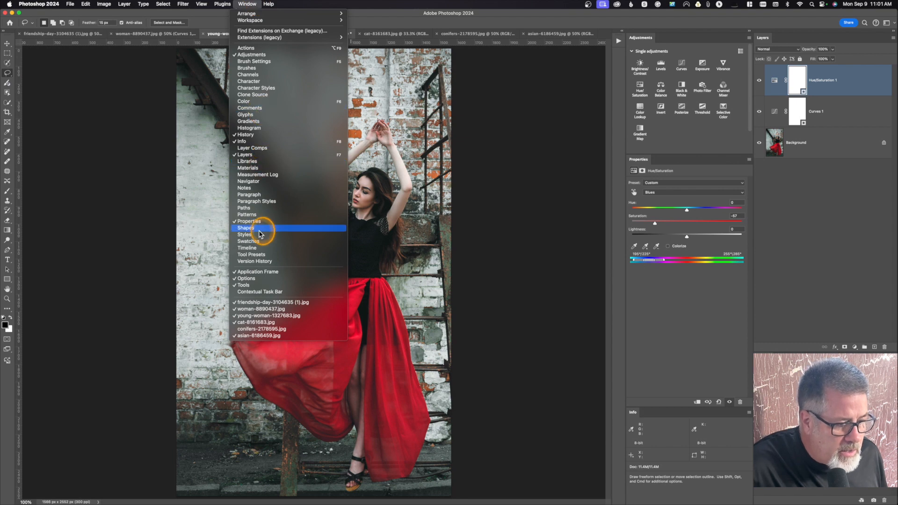
left_click(272, 298)
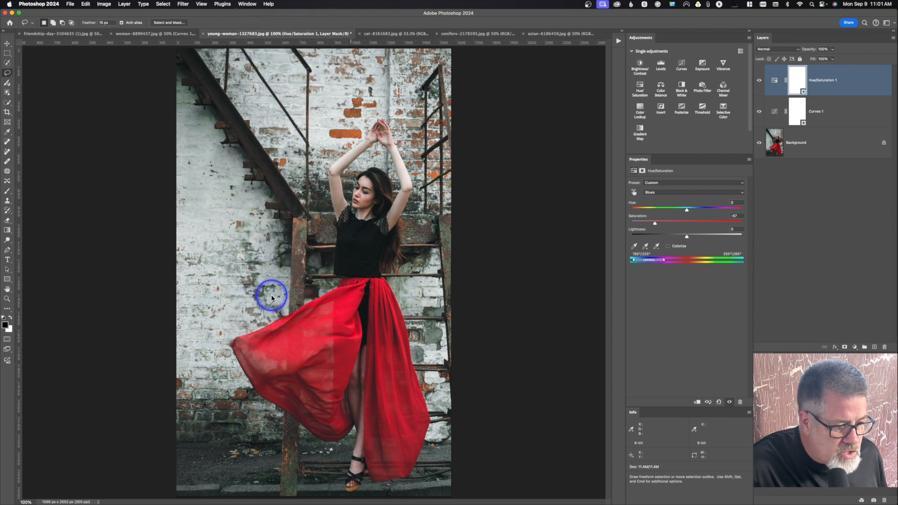
Select the whole woman with the Object Selection tool and add a second Hue/Saturation layer masked to her
key("w")
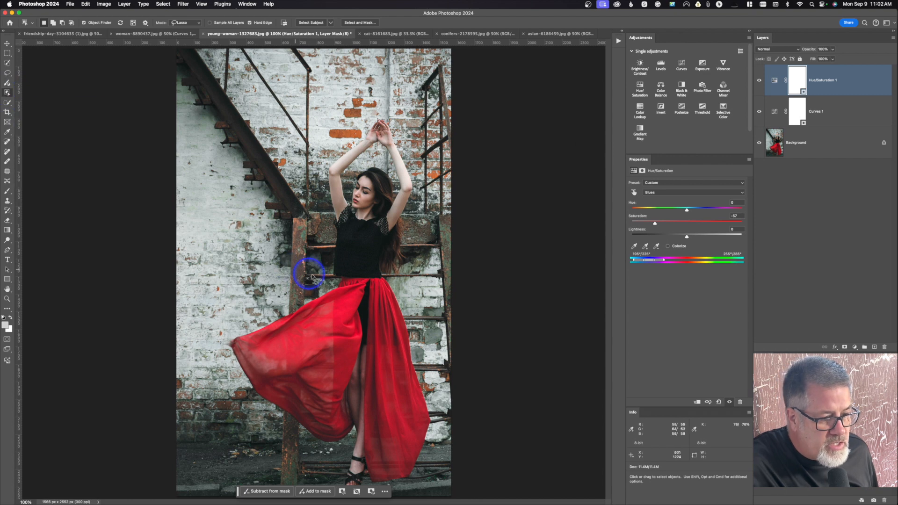
left_click(355, 247)
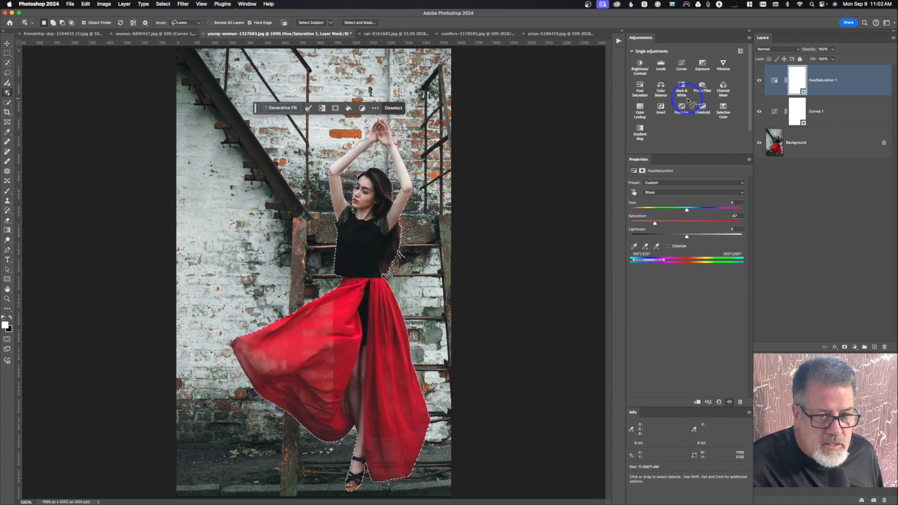
left_click(388, 264)
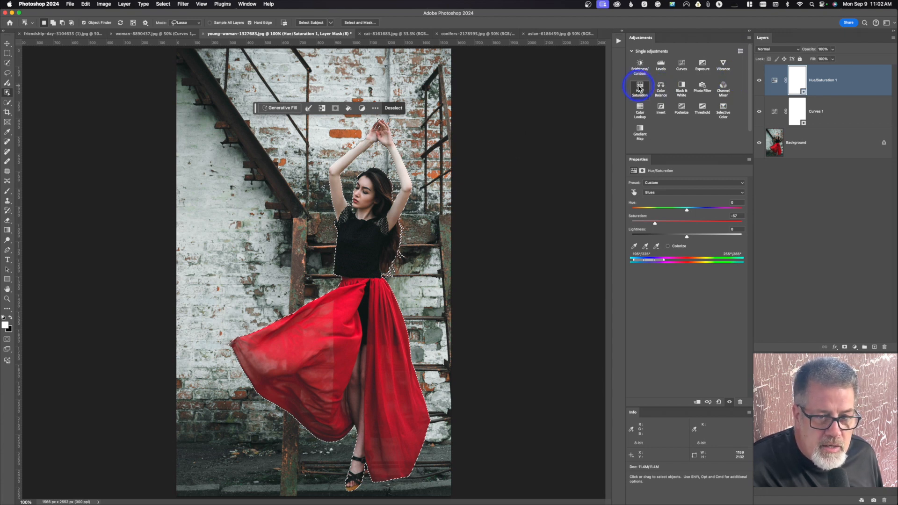
left_click(639, 89)
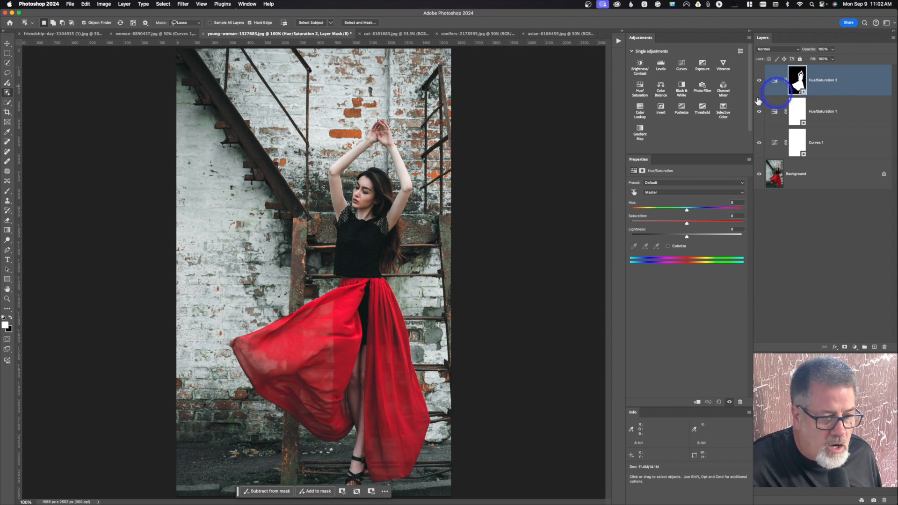
Adjust the Reds on the masked Hue/Saturation layer to Hue +2, Saturation -6 and Lightness +7
left_click(666, 193)
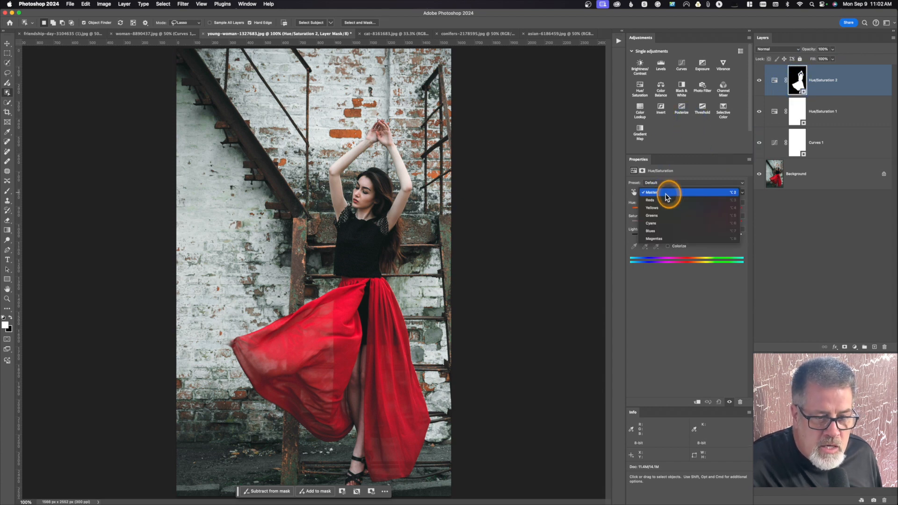
left_click(666, 200)
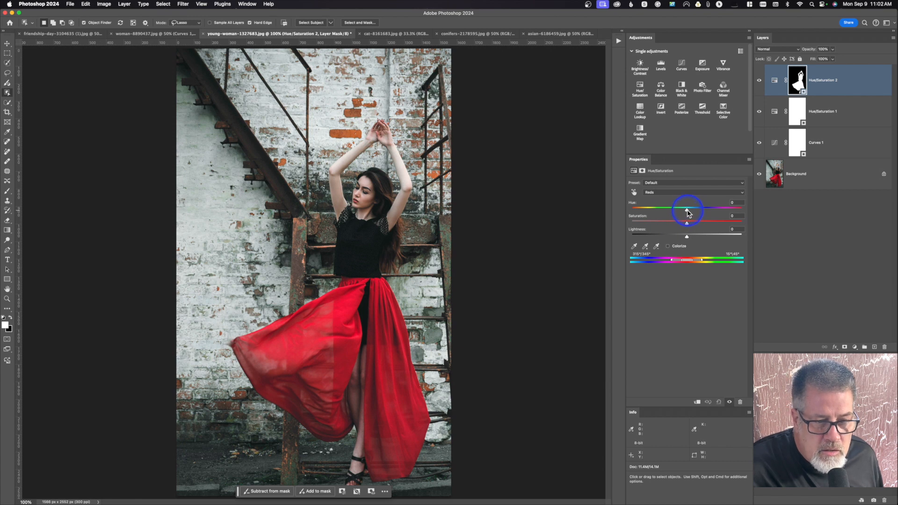
left_click_drag(687, 212, 687, 213)
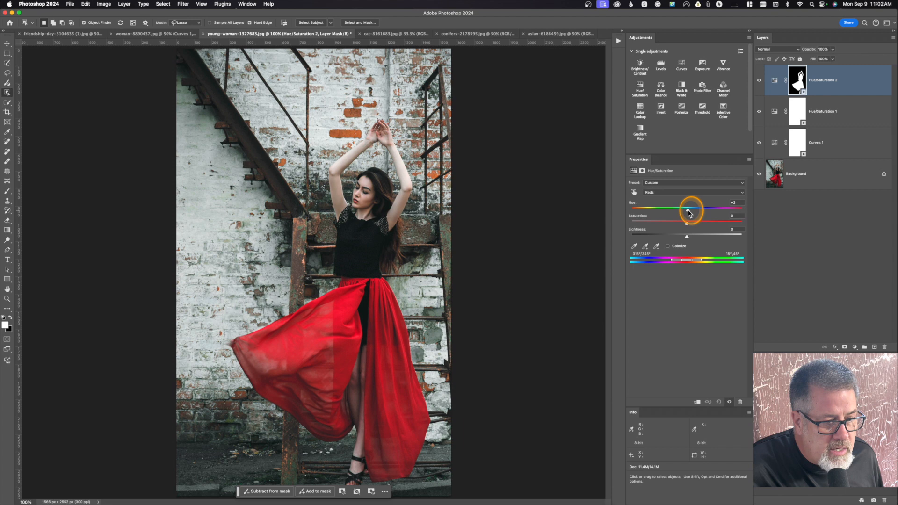
left_click_drag(684, 224, 690, 240)
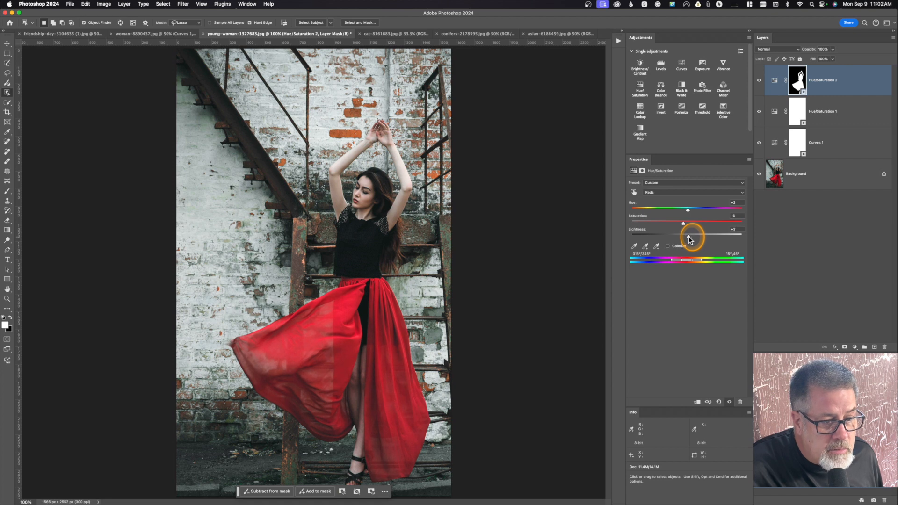
left_click_drag(692, 241, 691, 240)
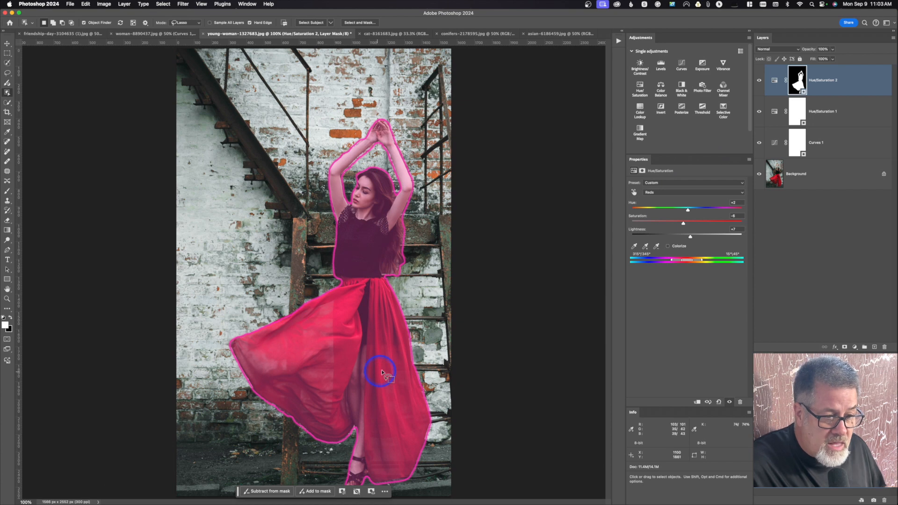
Add a Hue/Saturation layer to conifers-2178595.jpg, strongly desaturate the Cyans and set the Blues saturation to -60
left_click(474, 33)
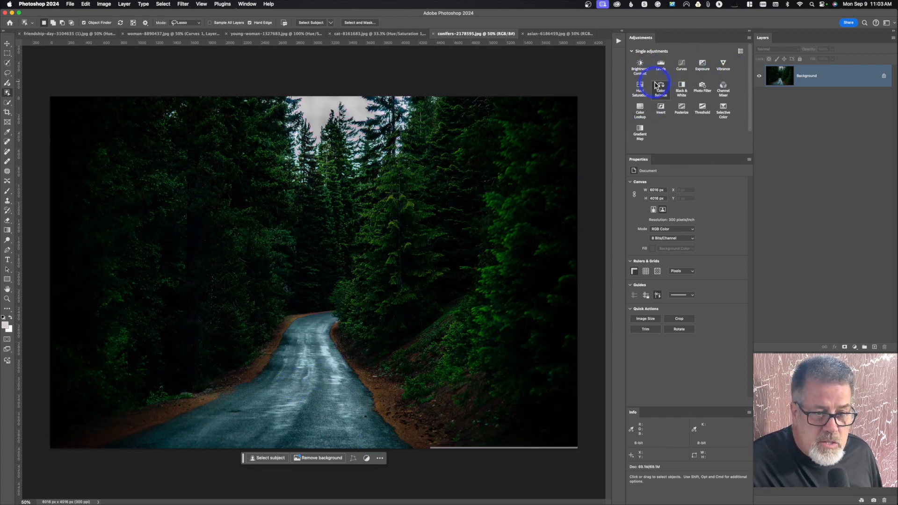
left_click(640, 89)
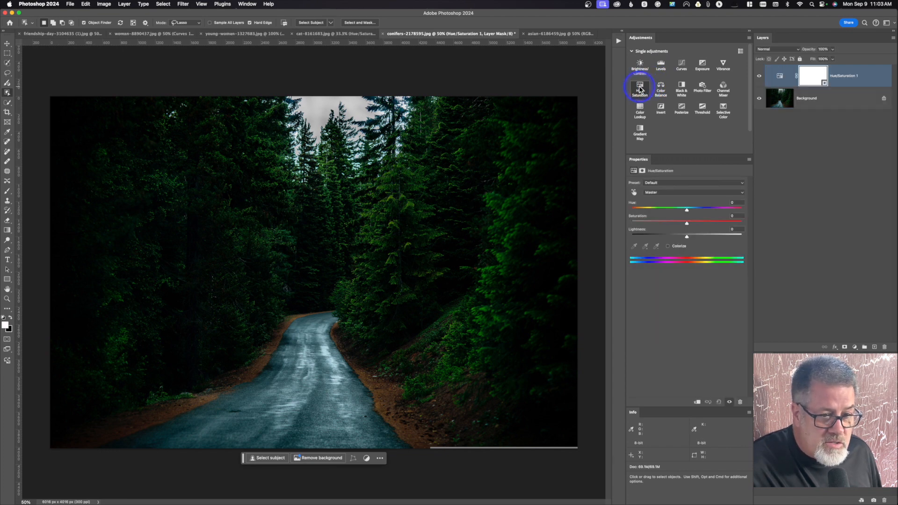
left_click_drag(688, 192, 653, 223)
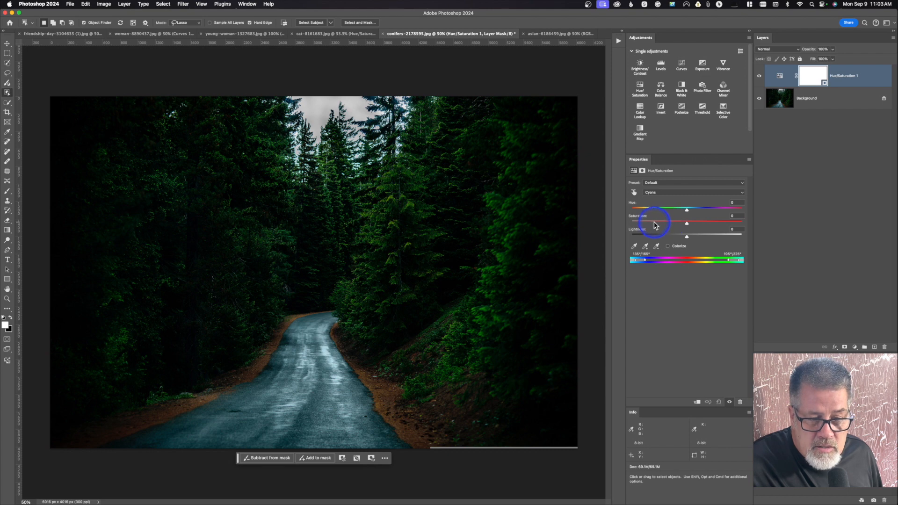
left_click_drag(669, 193, 667, 200)
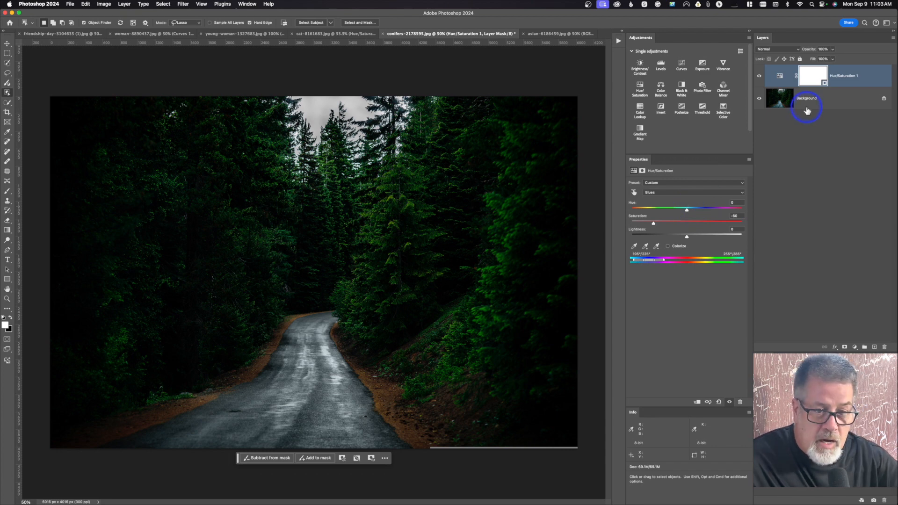
Invert the forest-road Hue/Saturation mask to black and paint white over the road with the Brush to confine the correction to it
key("super+i")
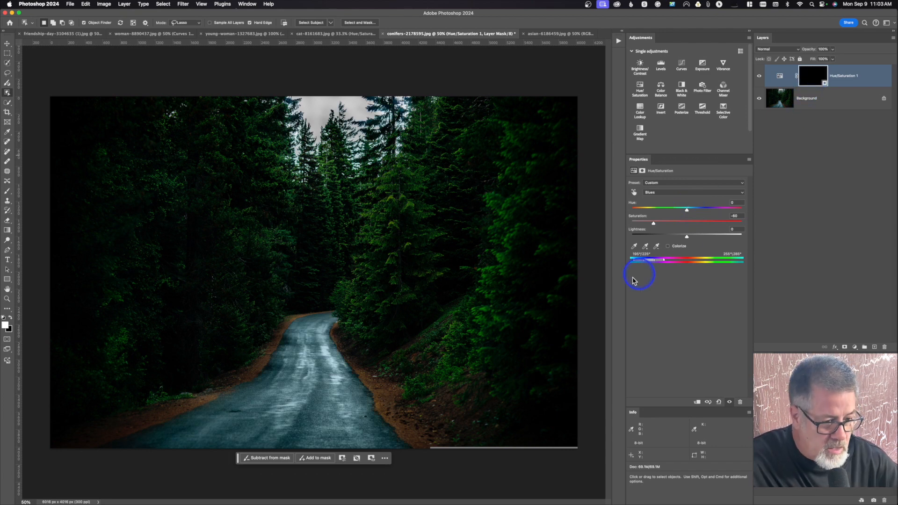
left_click(7, 191)
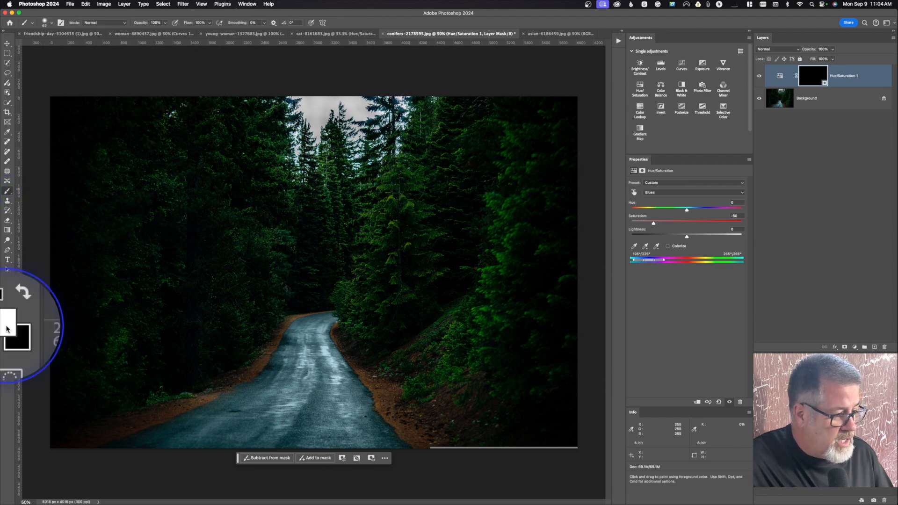
mouse_move(347, 241)
left_mouse_down()
mouse_move(307, 285)
mouse_move(313, 332)
mouse_move(274, 371)
mouse_move(321, 369)
left_mouse_up()
mouse_move(303, 336)
left_mouse_down()
mouse_move(387, 451)
mouse_move(319, 398)
mouse_move(323, 431)
mouse_move(297, 361)
mouse_move(255, 402)
mouse_move(3, 497)
mouse_move(124, 483)
left_mouse_up()
mouse_move(175, 425)
left_mouse_down()
mouse_move(122, 450)
mouse_move(247, 427)
mouse_move(311, 430)
mouse_move(320, 386)
mouse_move(281, 415)
mouse_move(295, 375)
mouse_move(300, 395)
left_mouse_up()
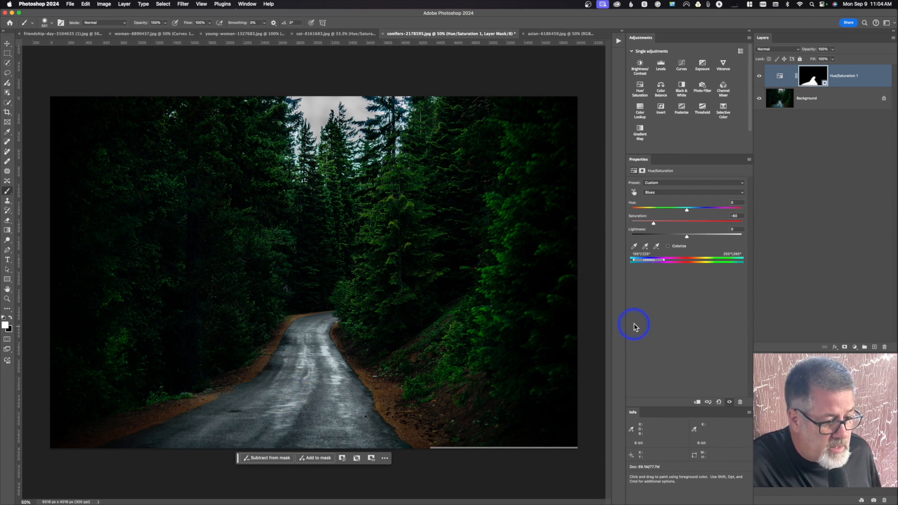
Add a Selective Color layer to asian-6186459.jpg with the Reds' Yellow at +7%, and hide that layer
left_click(552, 34)
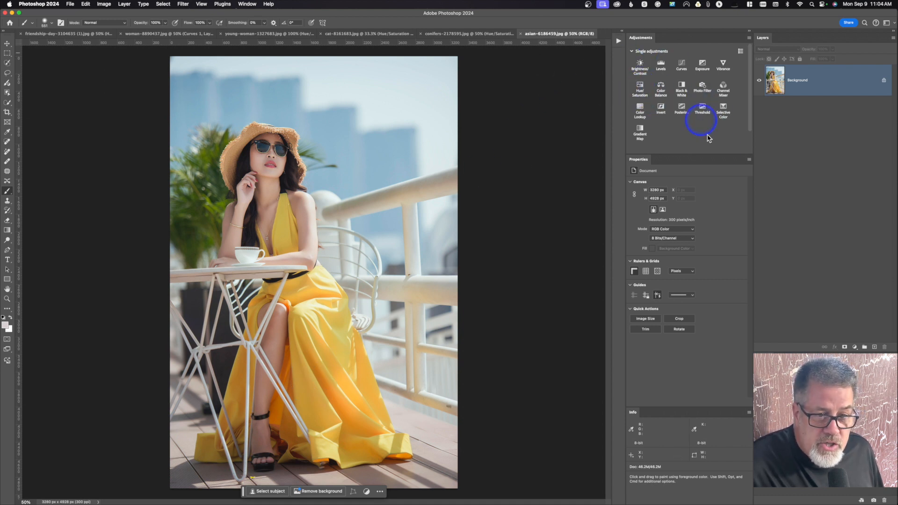
left_click(724, 110)
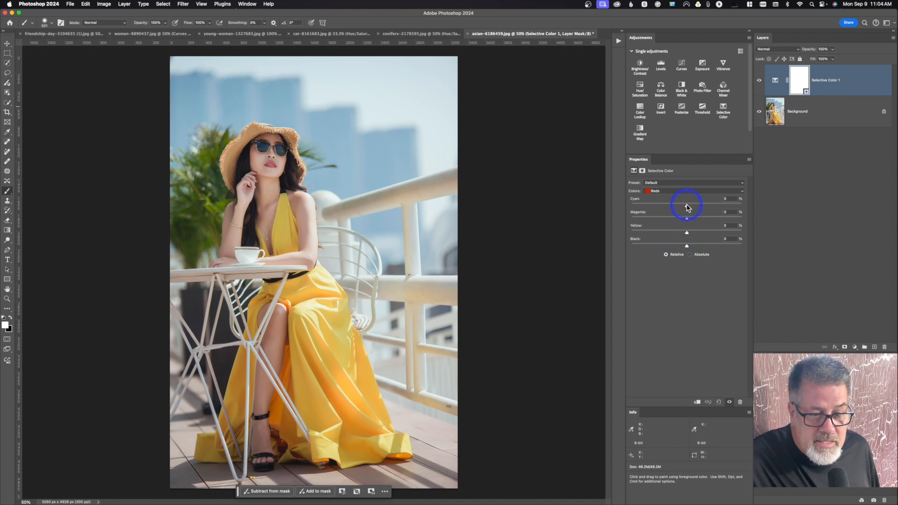
left_click_drag(687, 232, 690, 233)
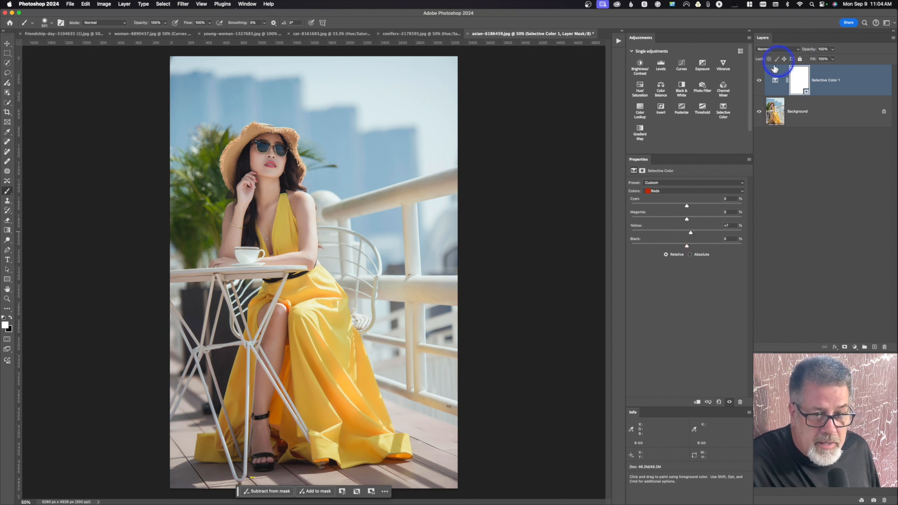
left_click(759, 82)
Add a Hue/Saturation layer above the Selective Color layer and try small Master saturation shifts down to -1 before resetting them
left_click(640, 87)
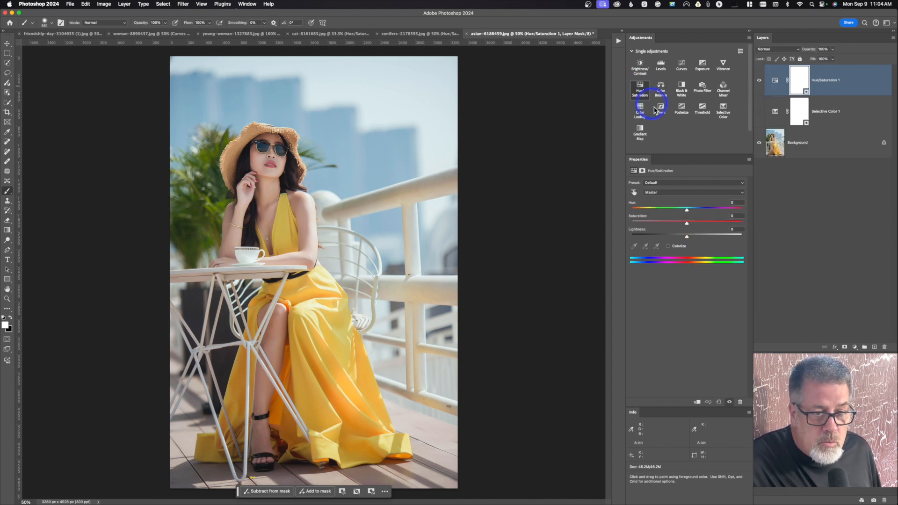
left_click_drag(689, 224, 690, 226)
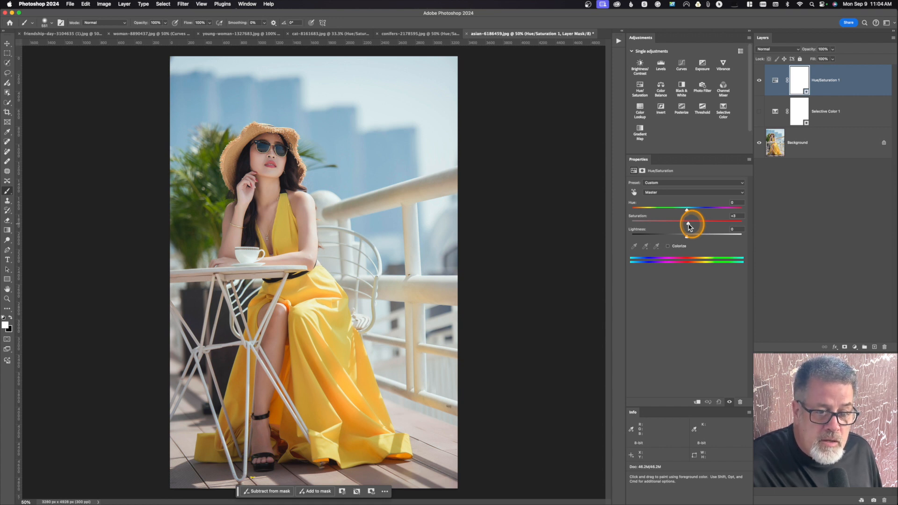
left_click_drag(690, 226, 687, 226)
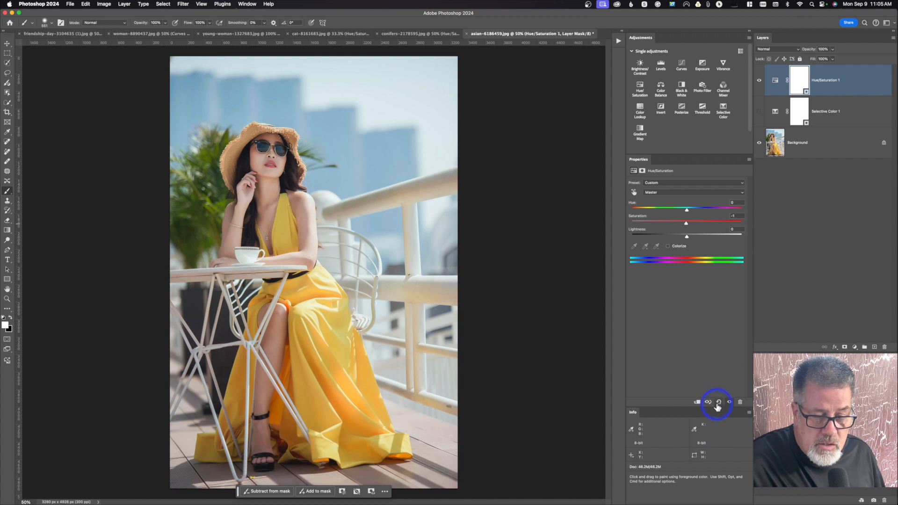
Set the Yellows saturation to +10 on the new Hue/Saturation layer, keeping their Hue at 0
left_click(669, 192)
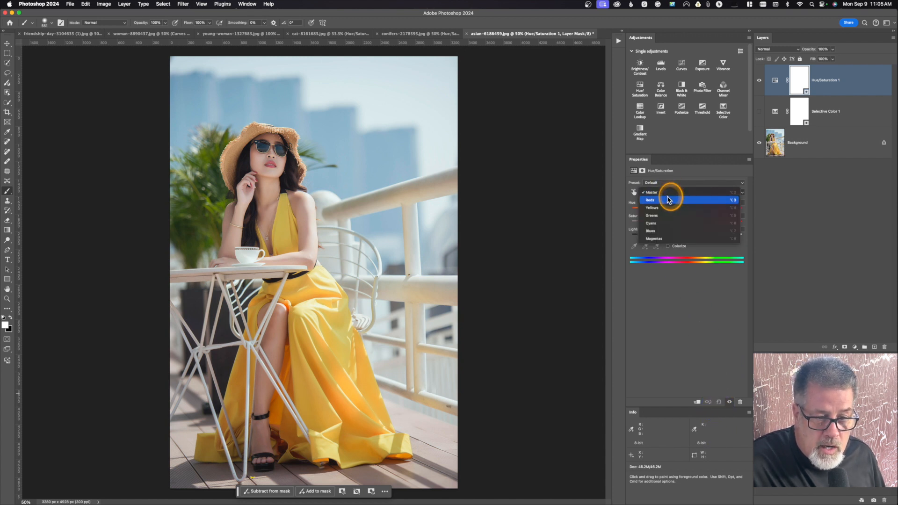
left_click(672, 208)
left_click(693, 223)
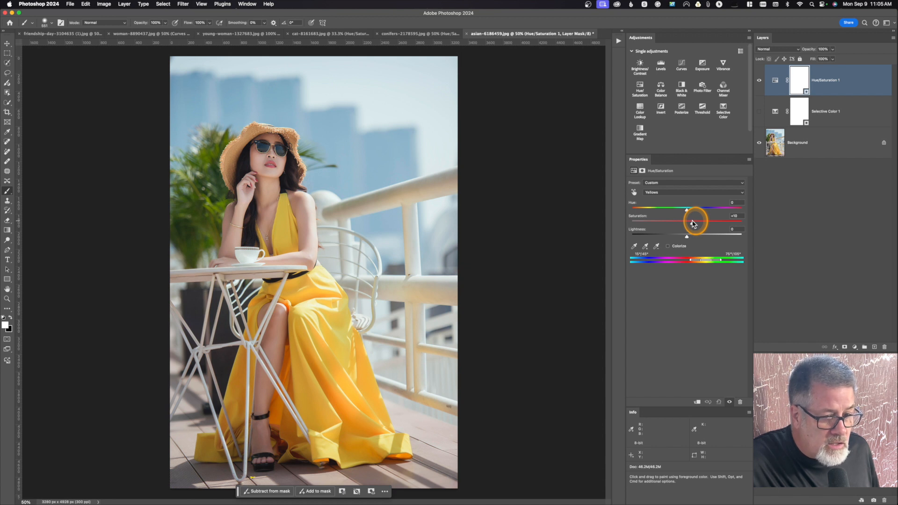
left_click_drag(686, 210, 687, 210)
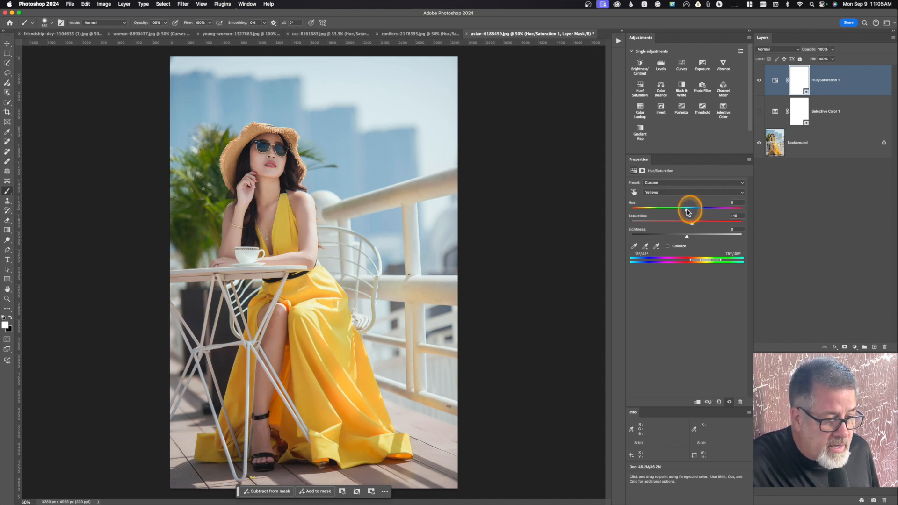